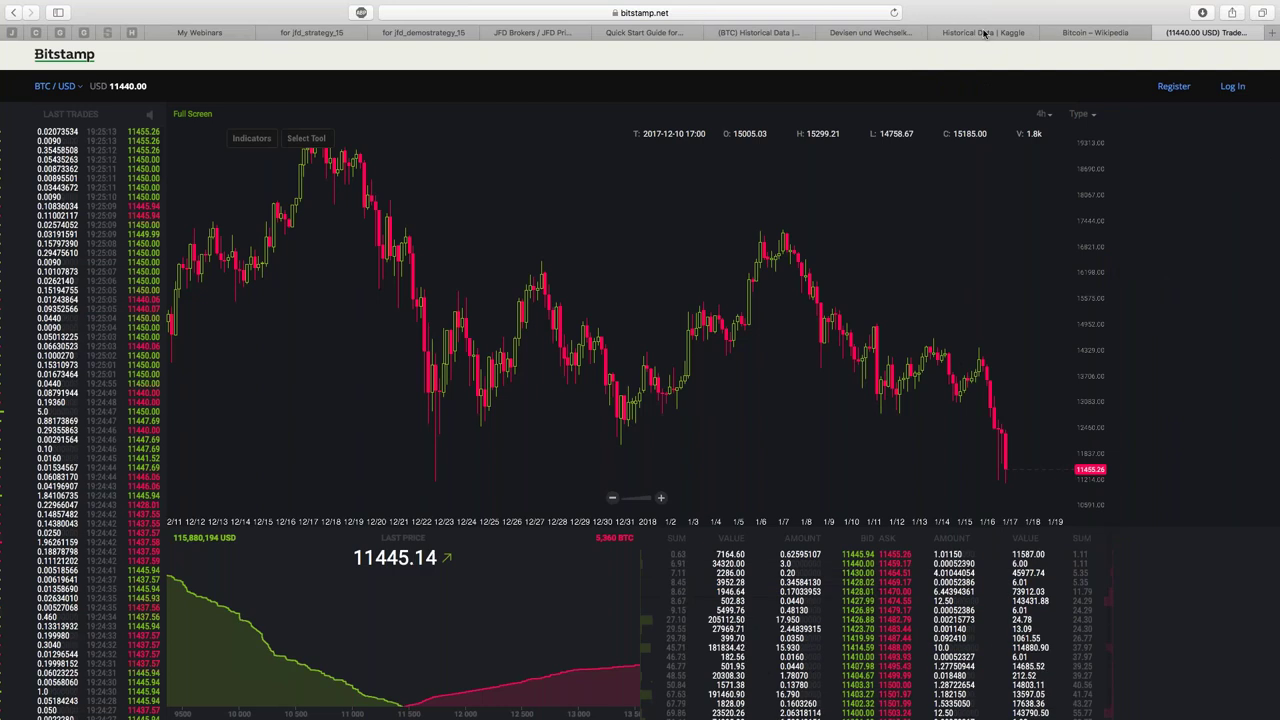
- Examine the preview rows of the Bitstamp one-minute price file on the Kaggle historical data page
click(983, 33)
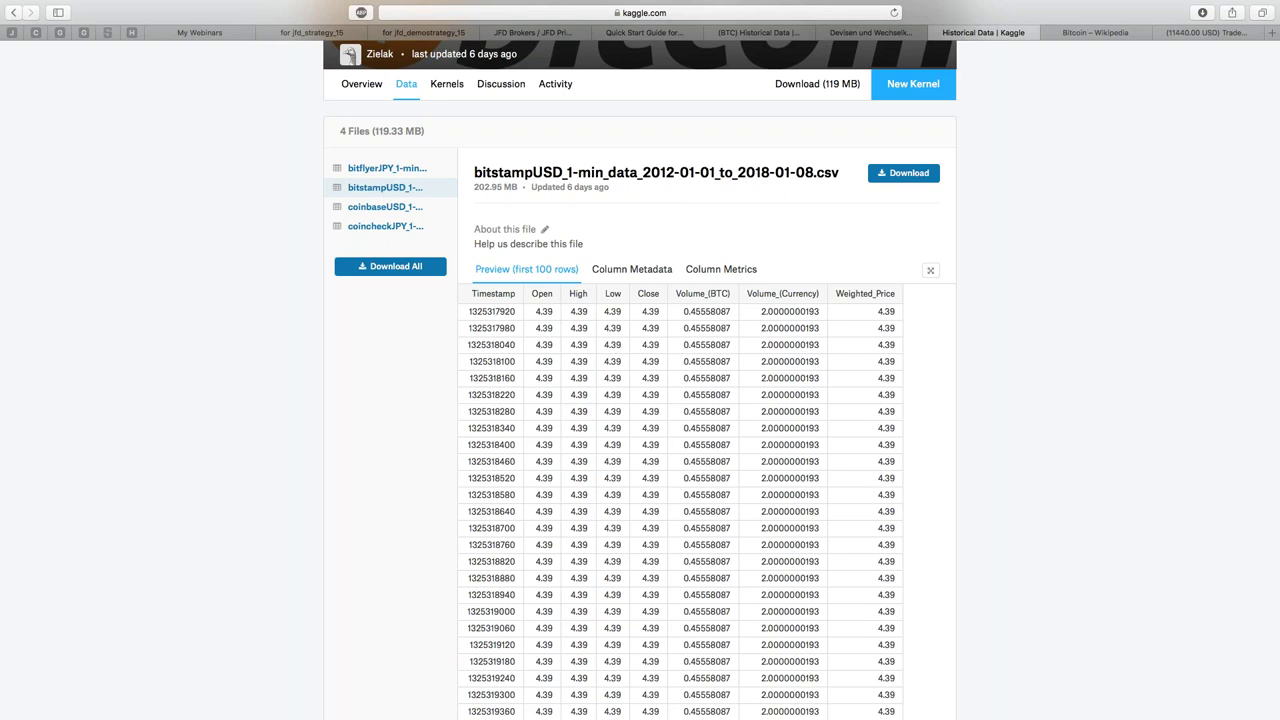
scroll(617, 558, down, 1)
scroll(617, 558, down, 10)
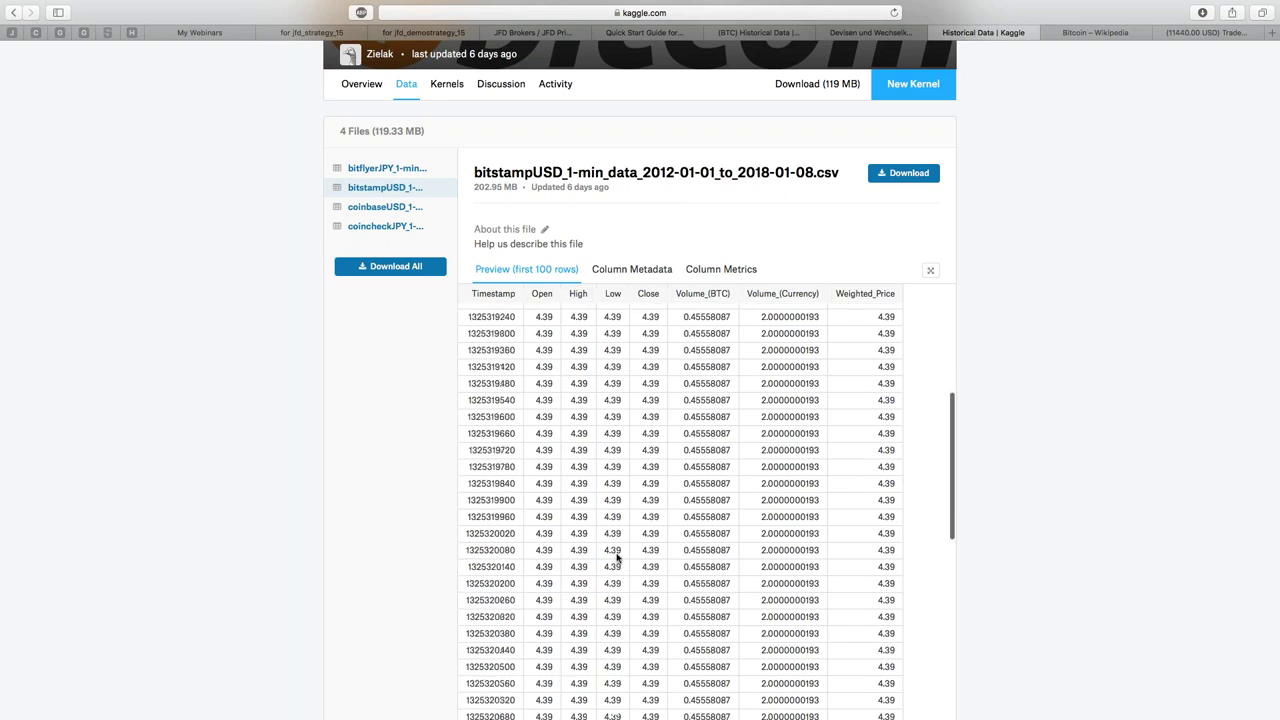
scroll(617, 558, up, 10)
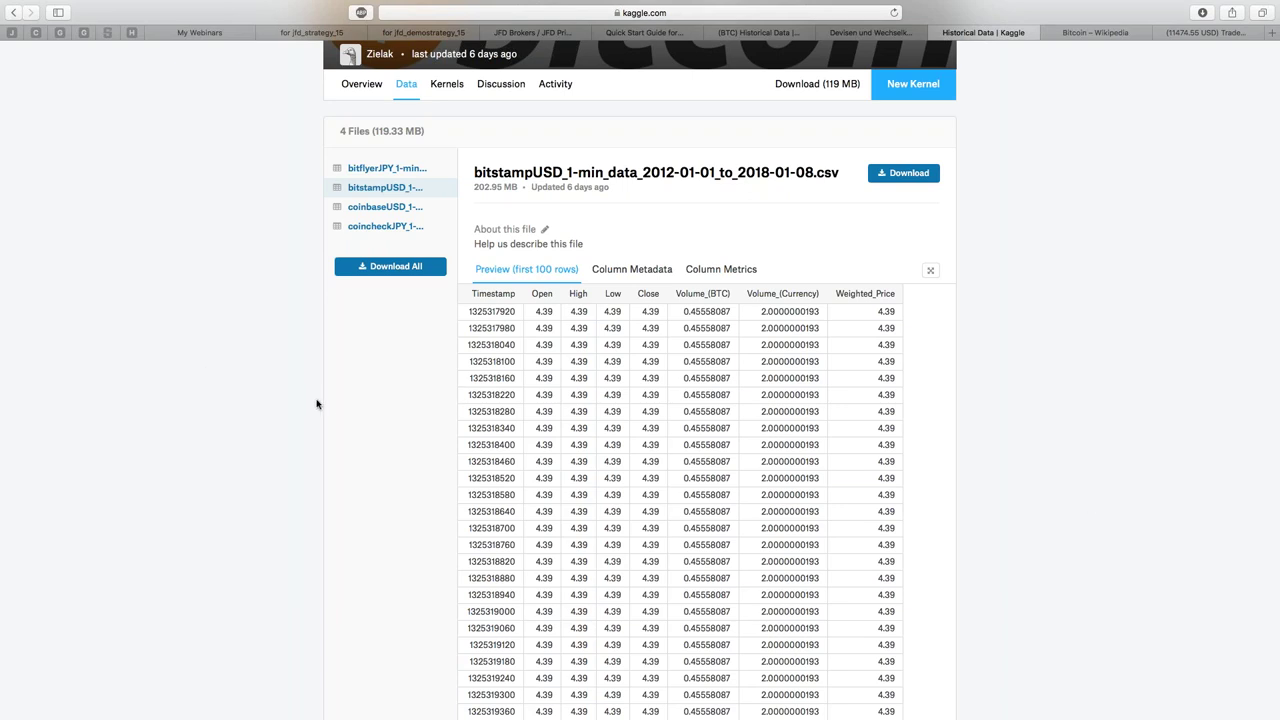
- Review the Investing.com currency page and CoinMarketCap's historical data table for Bitcoin
mouse_move(2, 333)
click(870, 33)
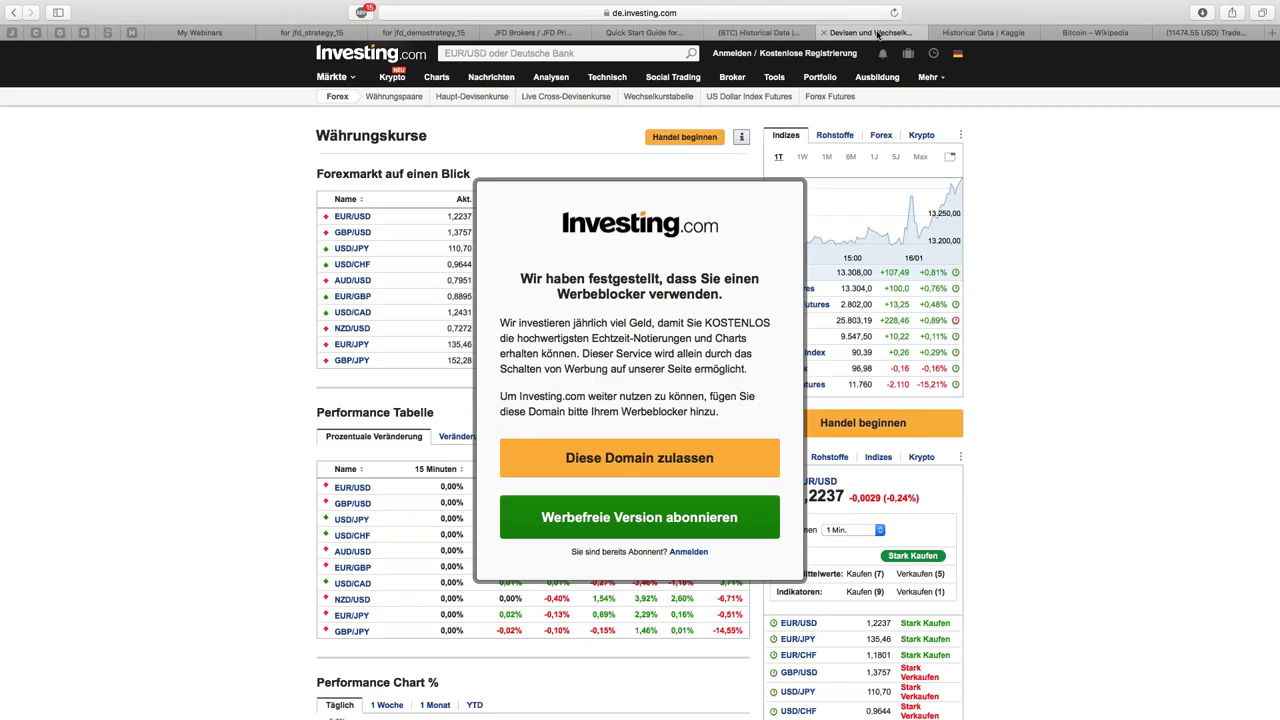
click(785, 36)
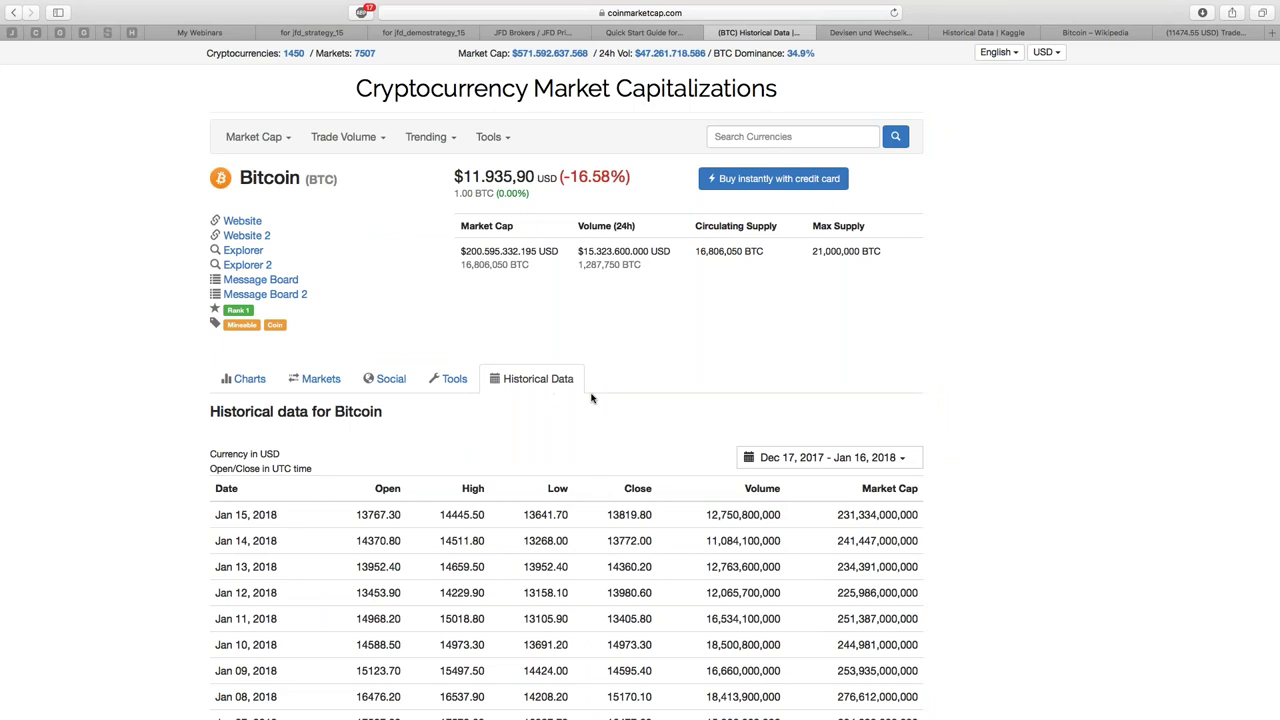
scroll(591, 397, down, 5)
scroll(591, 397, down, 4)
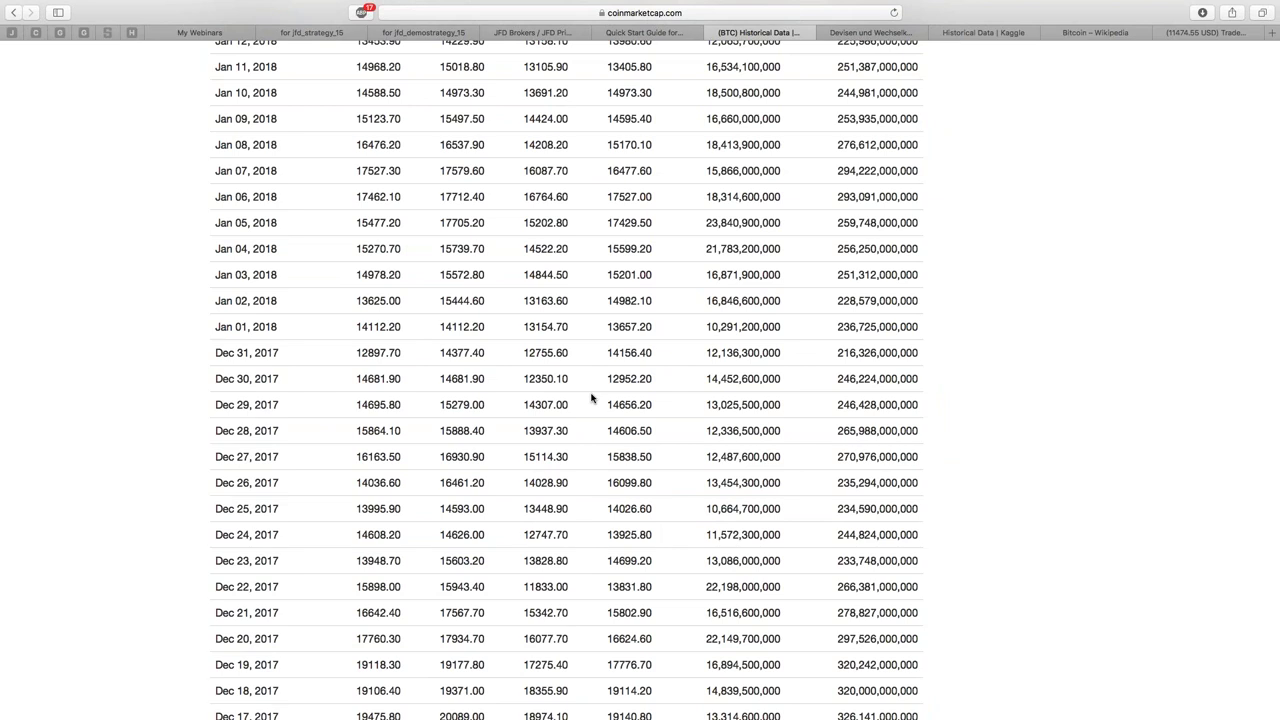
- Switch to the BTCUSD.ods spreadsheet in LibreOffice and inspect the High-Low% formula in F2
click(22, 518)
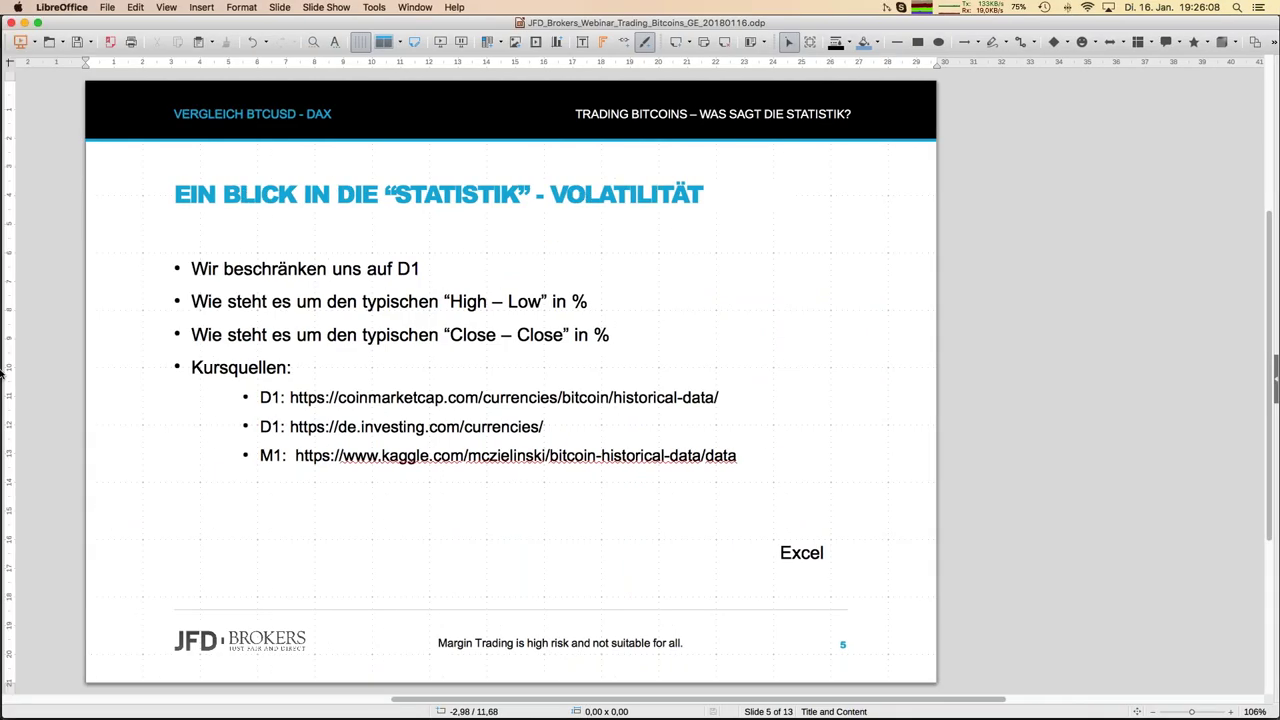
click(414, 8)
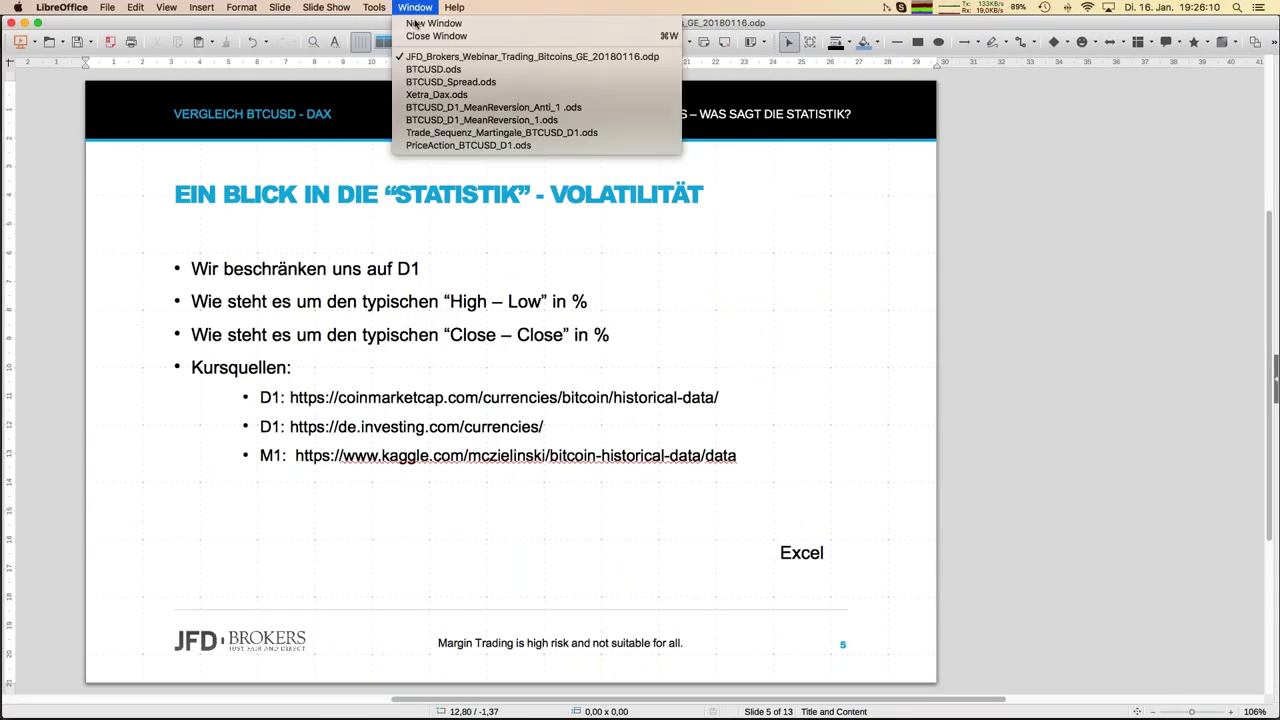
click(427, 70)
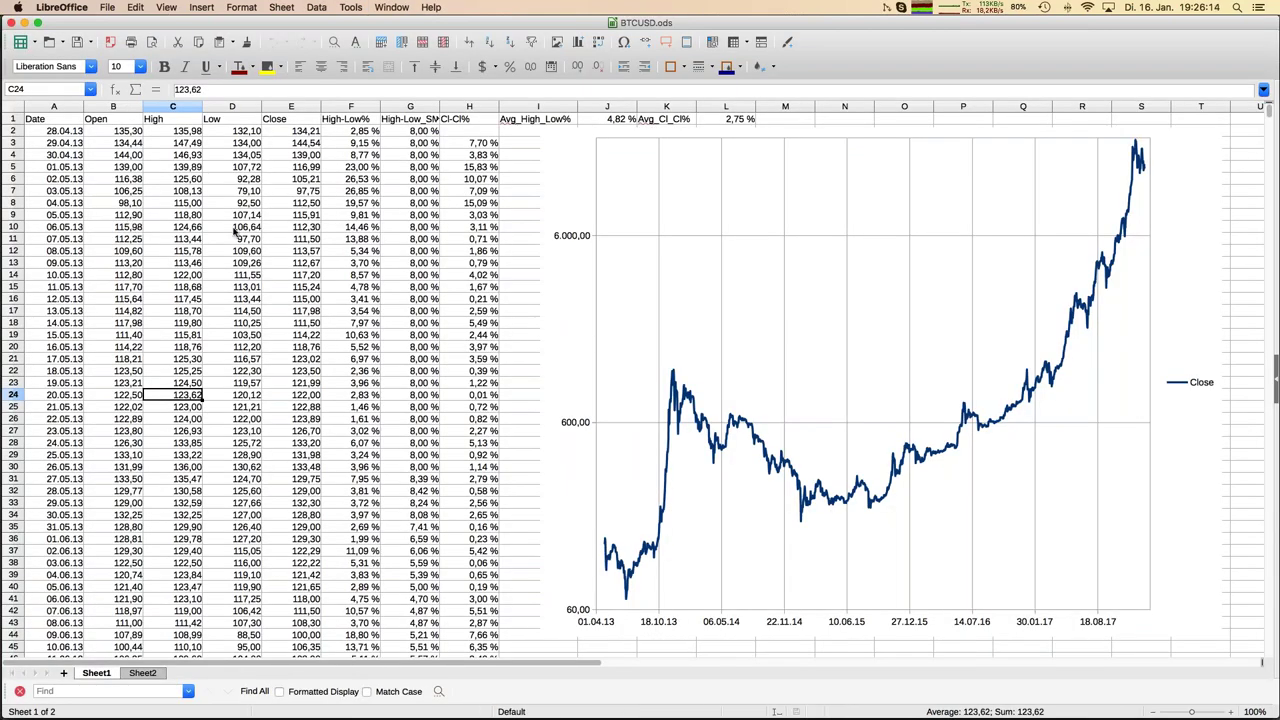
drag(188, 668, 163, 650)
click(350, 133)
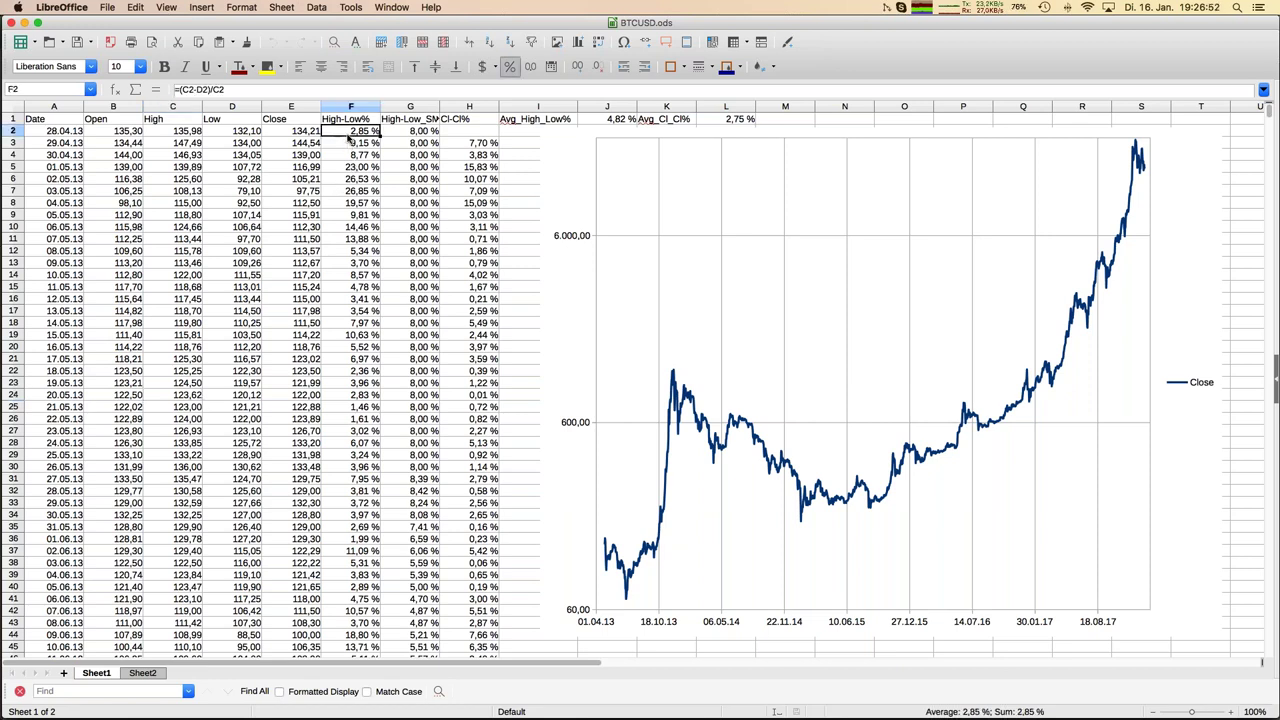
- Check the value in G2 and widen column G to fit its full header
click(399, 133)
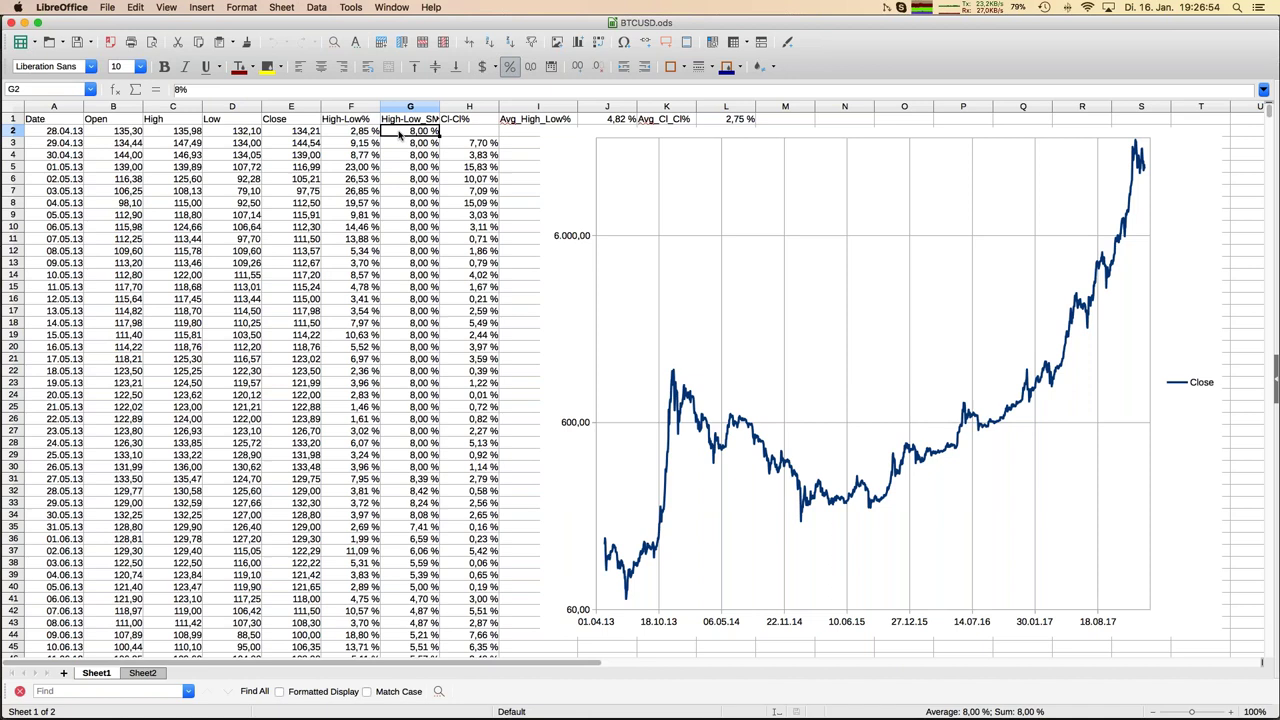
click(428, 107)
double_click(440, 106)
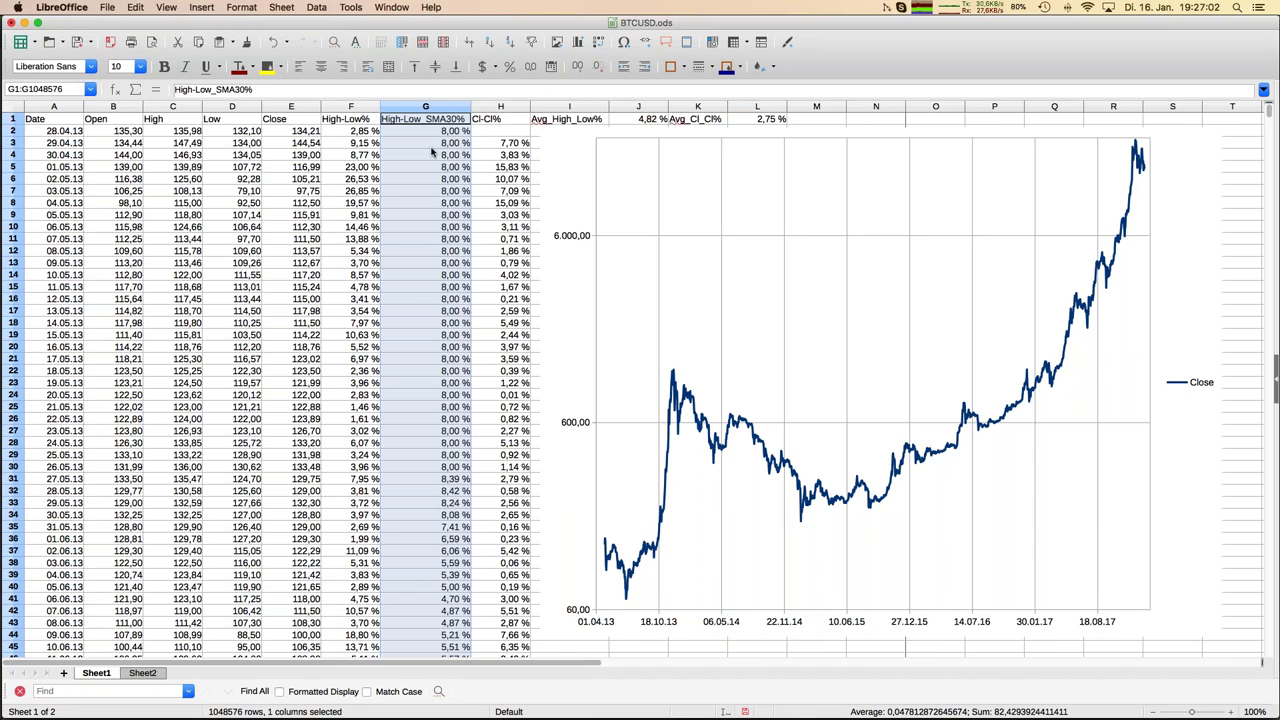
- Inspect the Cl-Cl% formula in H3 and view the whole Bitcoin closing price chart
click(490, 143)
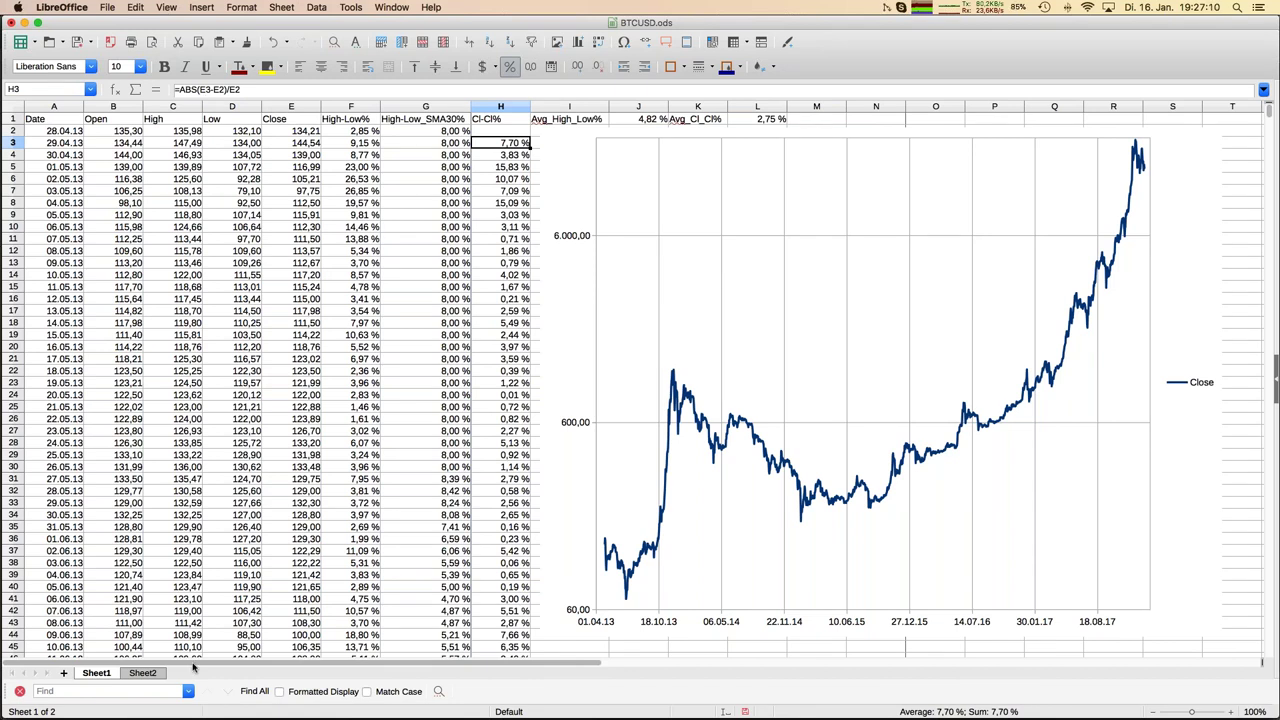
drag(228, 668, 323, 665)
key(super+s)
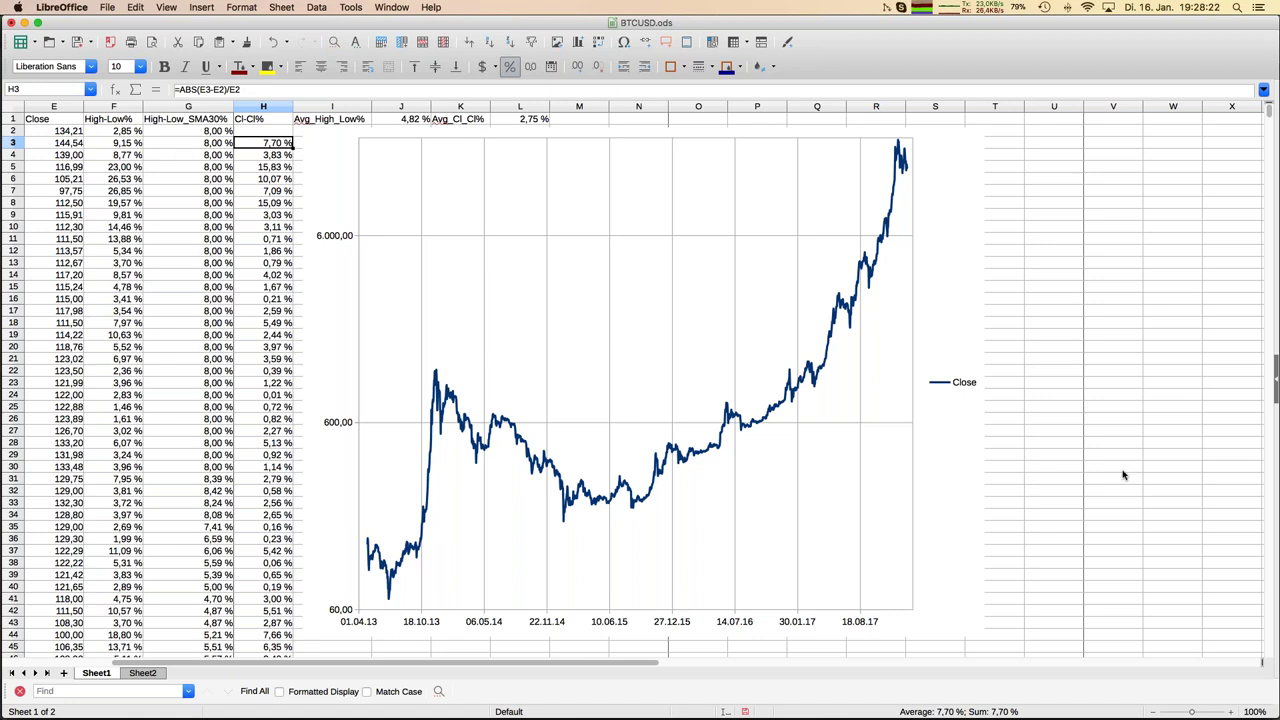
- Examine the Bitcoin High-Low% chart below the closing price chart
click(180, 297)
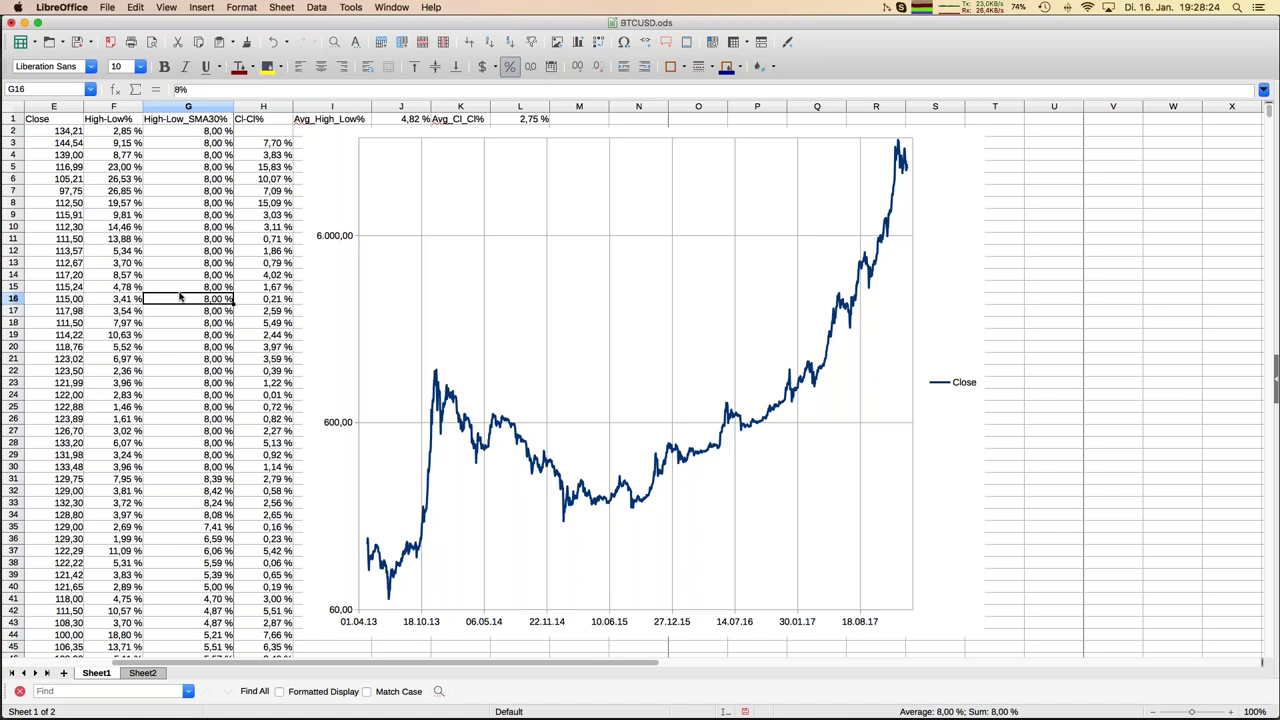
scroll(180, 297, down, 9)
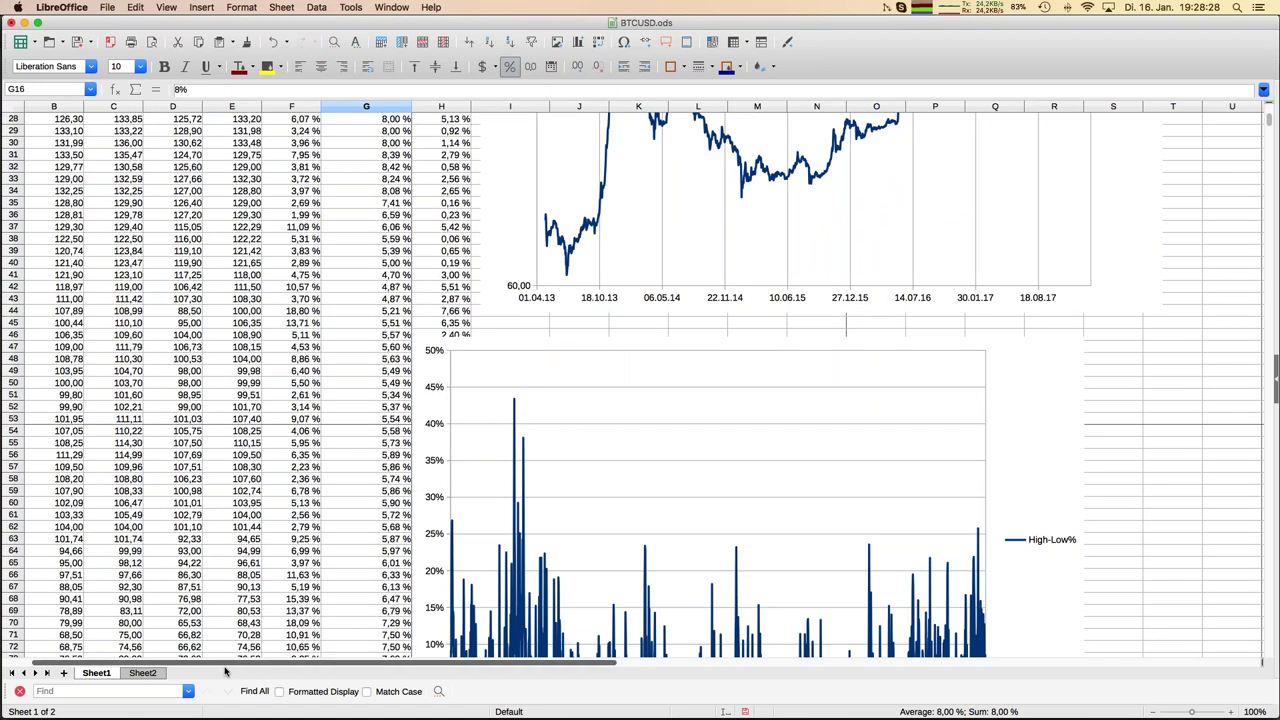
scroll(226, 671, right, 2)
scroll(135, 480, down, 3)
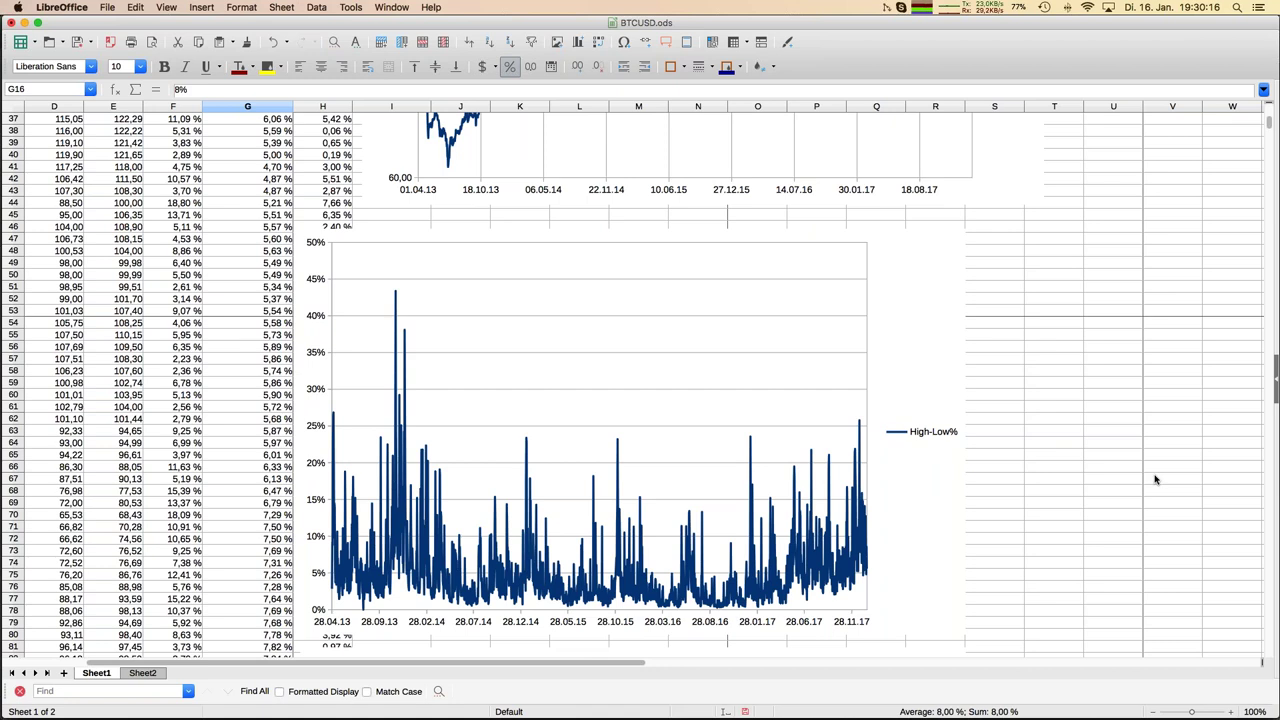
- Examine the Bitcoin High-Low_SMA30% chart and the average High-Low% formula in J1
click(178, 492)
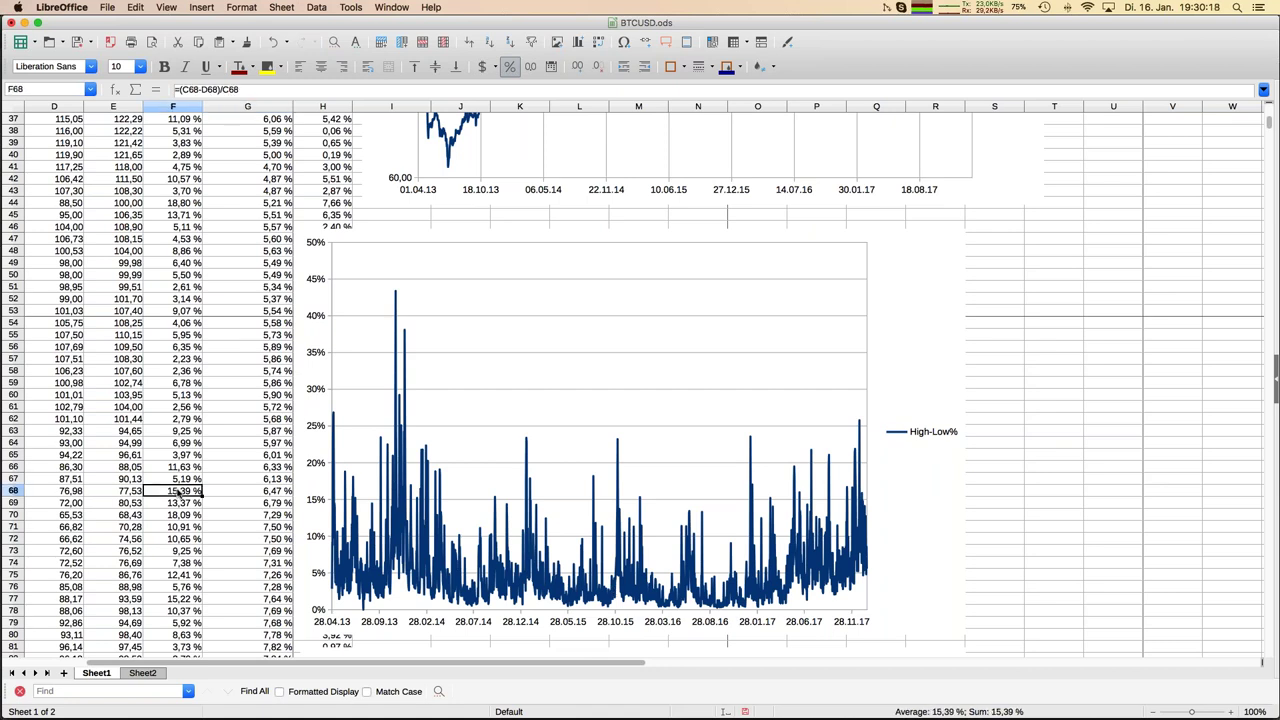
scroll(178, 492, down, 4)
scroll(178, 492, down, 8)
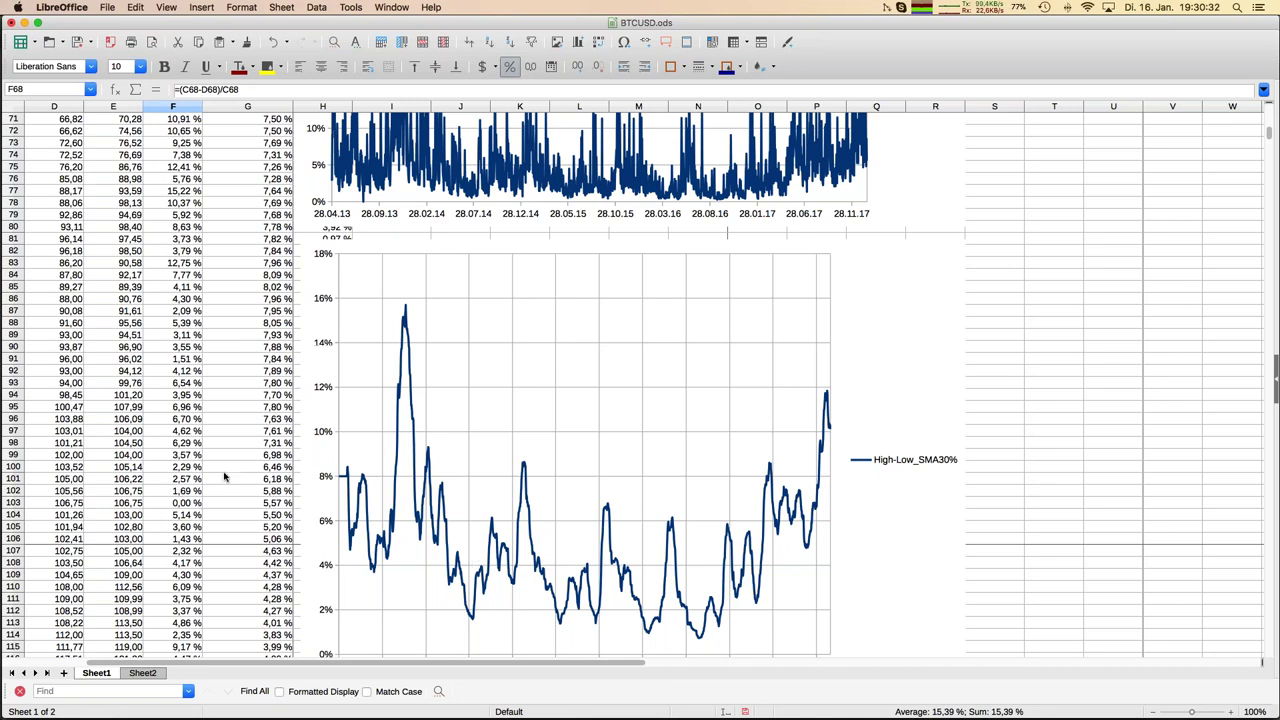
scroll(226, 472, down, 2)
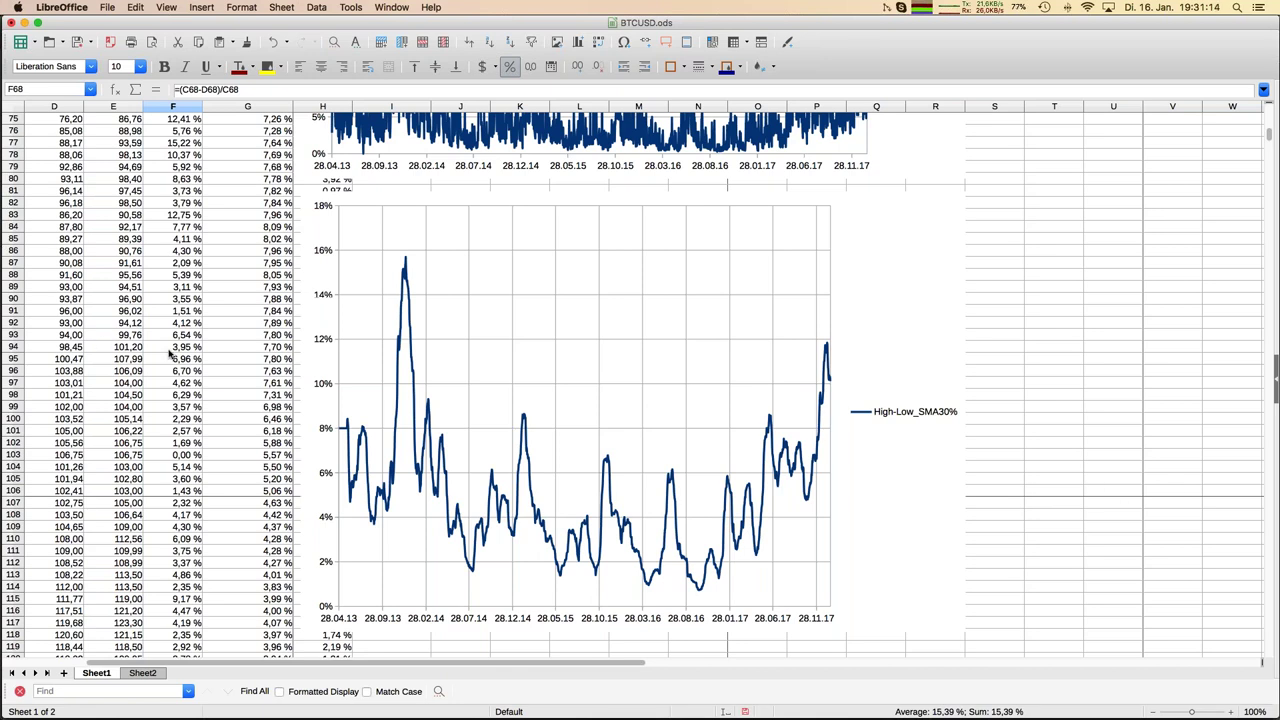
scroll(170, 352, down, 2)
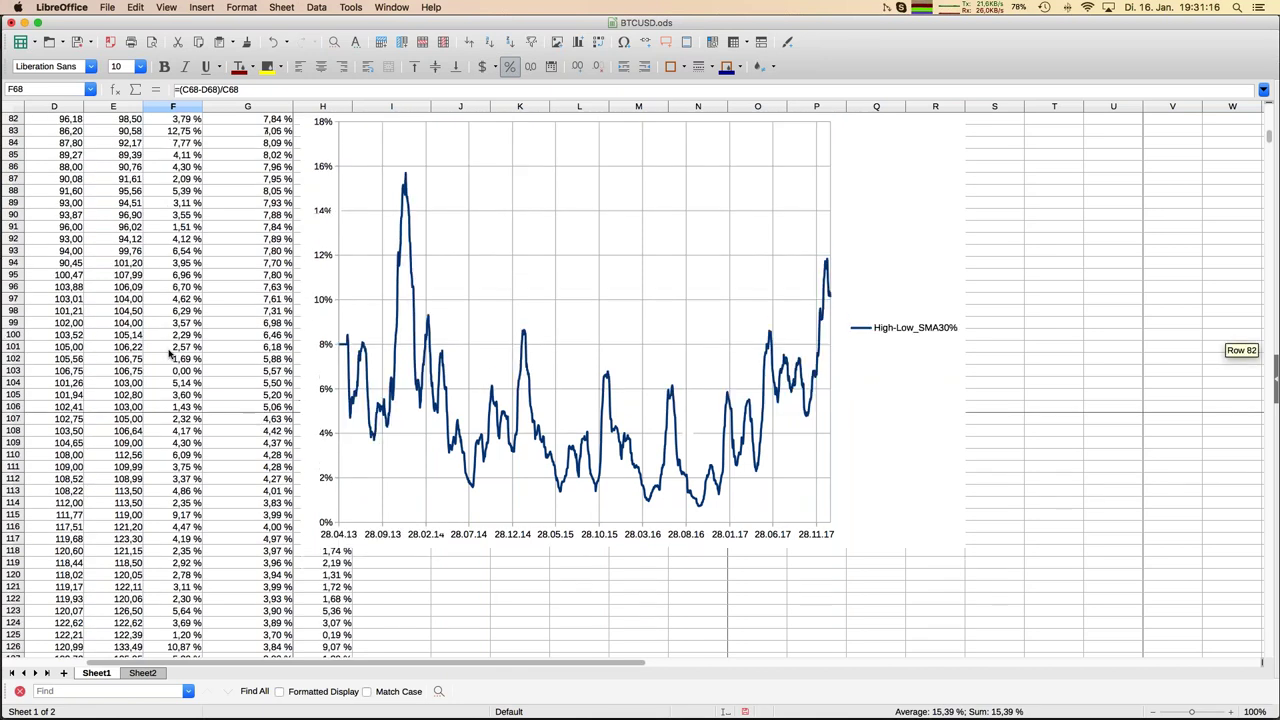
scroll(170, 352, up, 20)
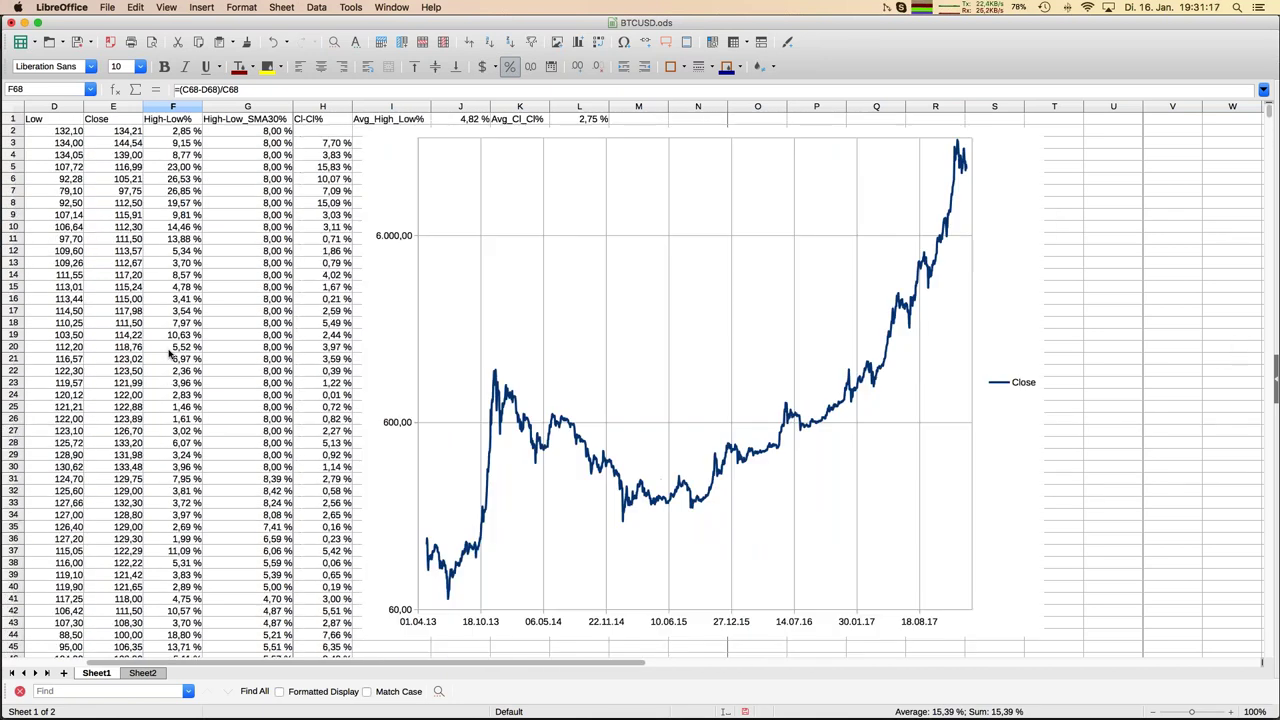
click(457, 121)
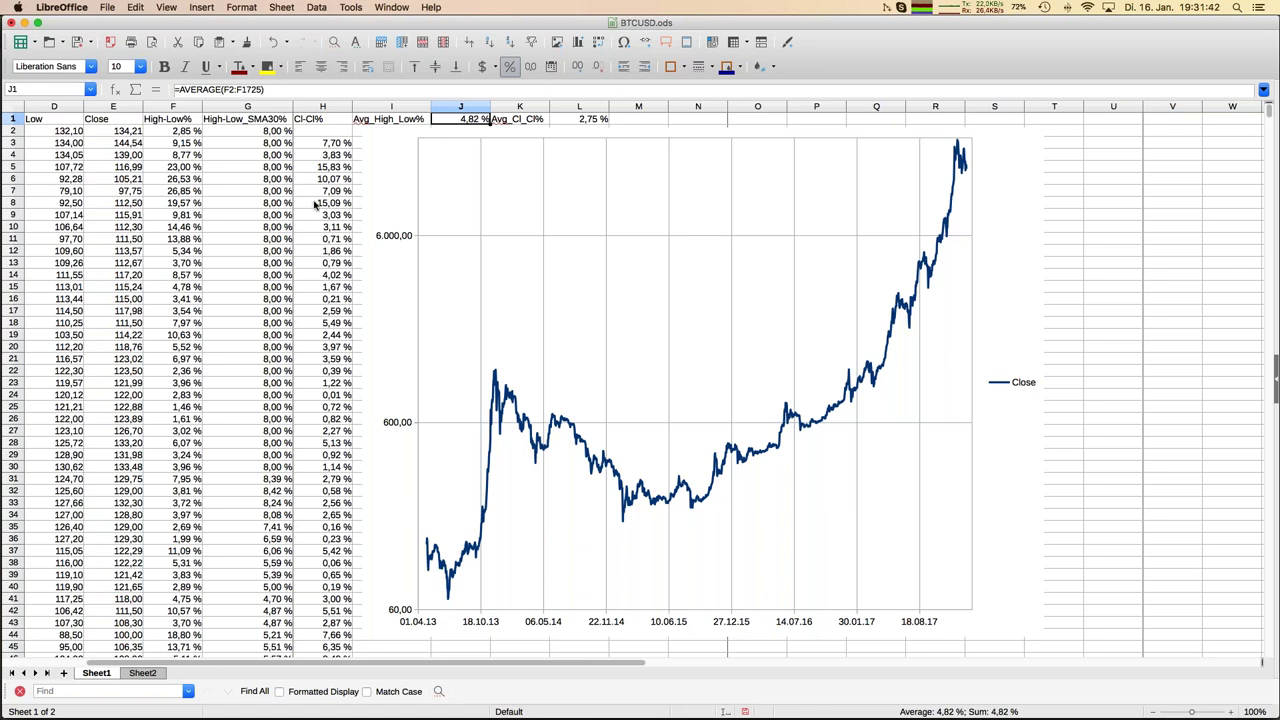
- Switch to the Xetra_Dax.ods spreadsheet and view its closing price chart
click(391, 7)
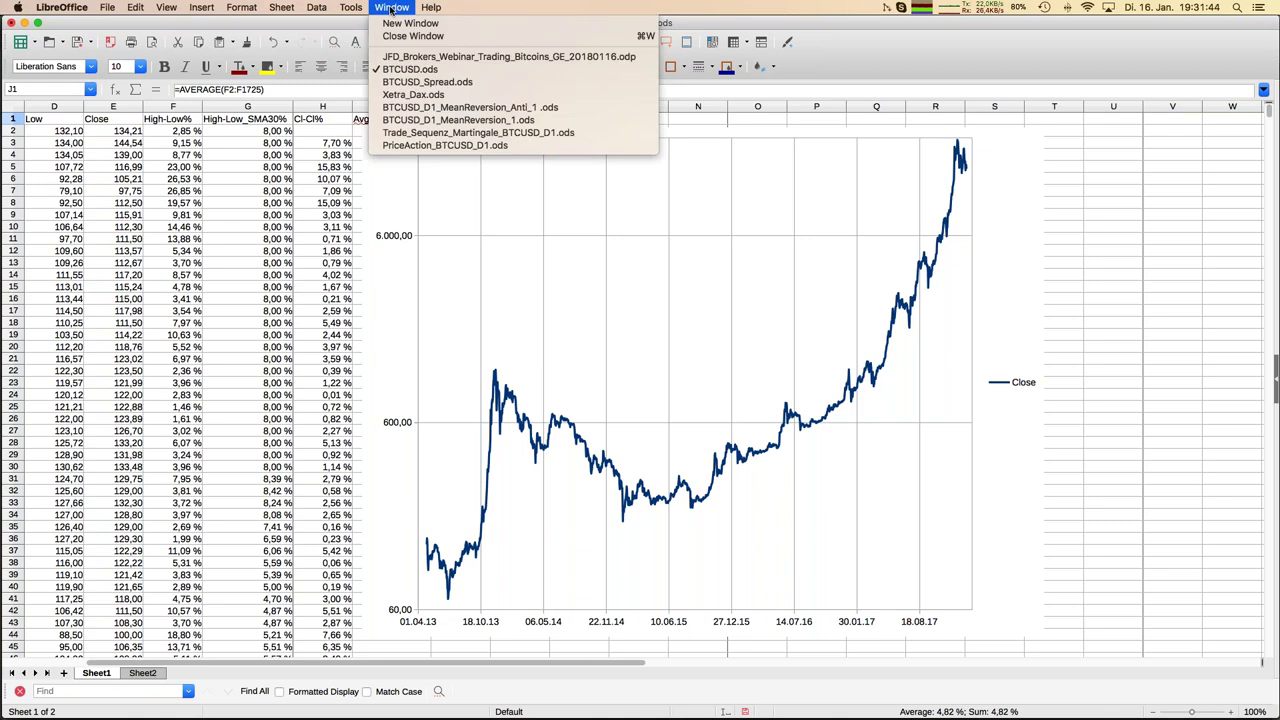
click(410, 69)
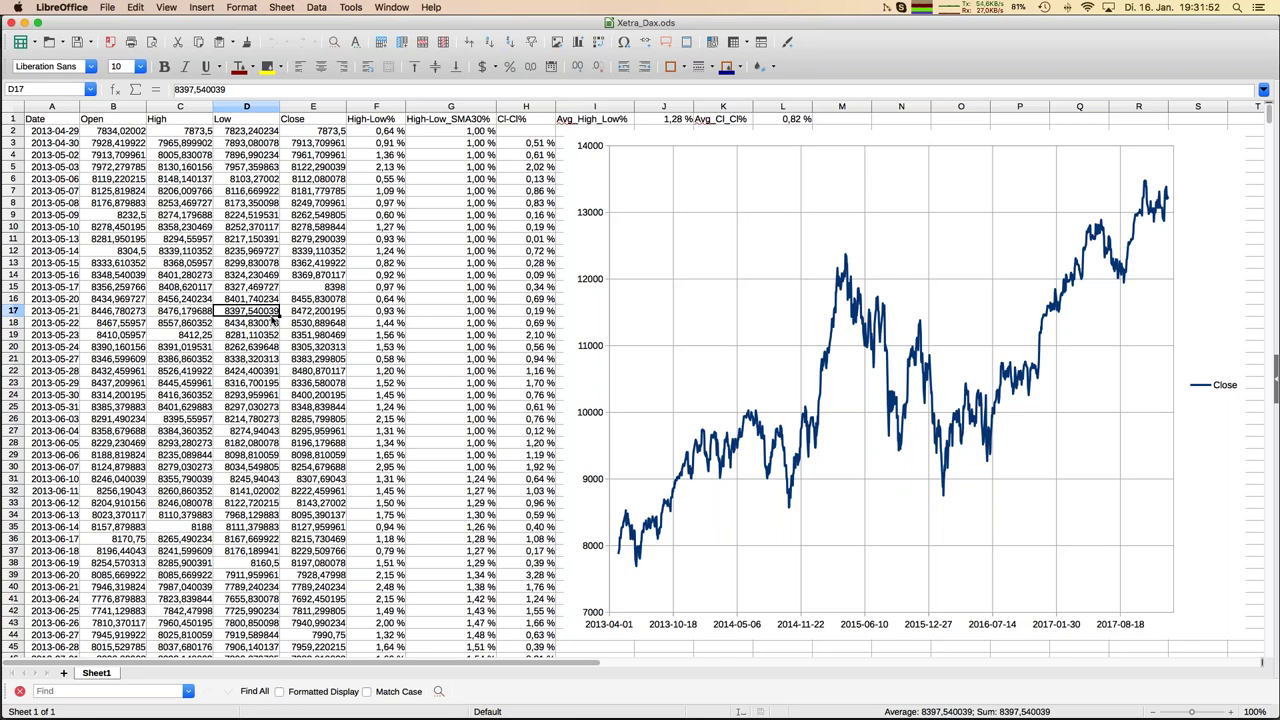
drag(255, 668, 366, 671)
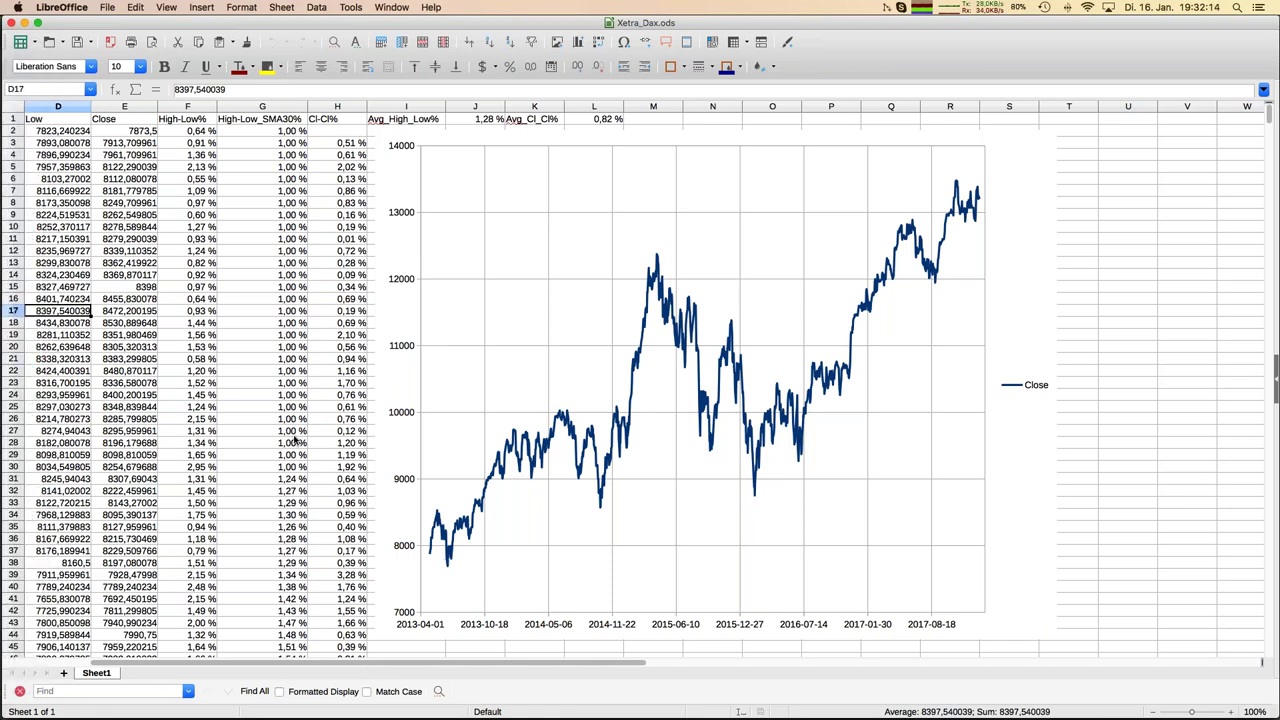
- Inspect the moving-average formula in G32 and examine the DAX High-Low% chart
click(242, 490)
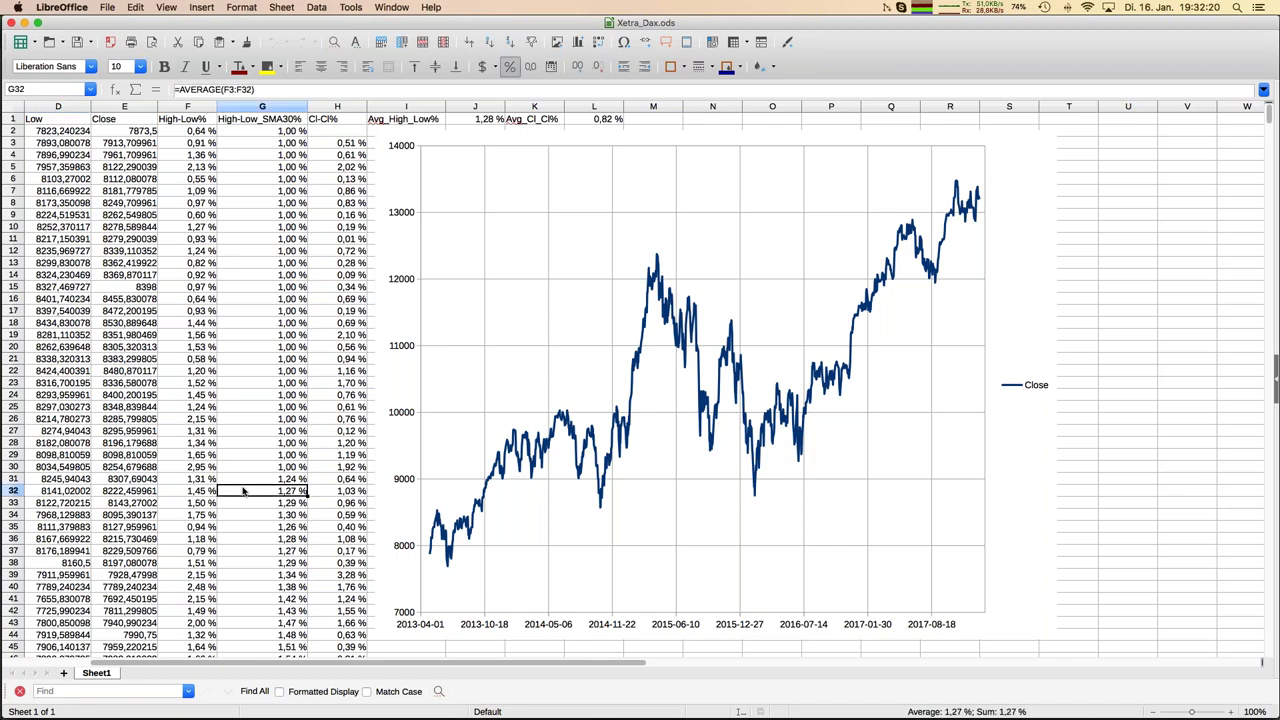
scroll(242, 490, down, 4)
scroll(242, 490, down, 6)
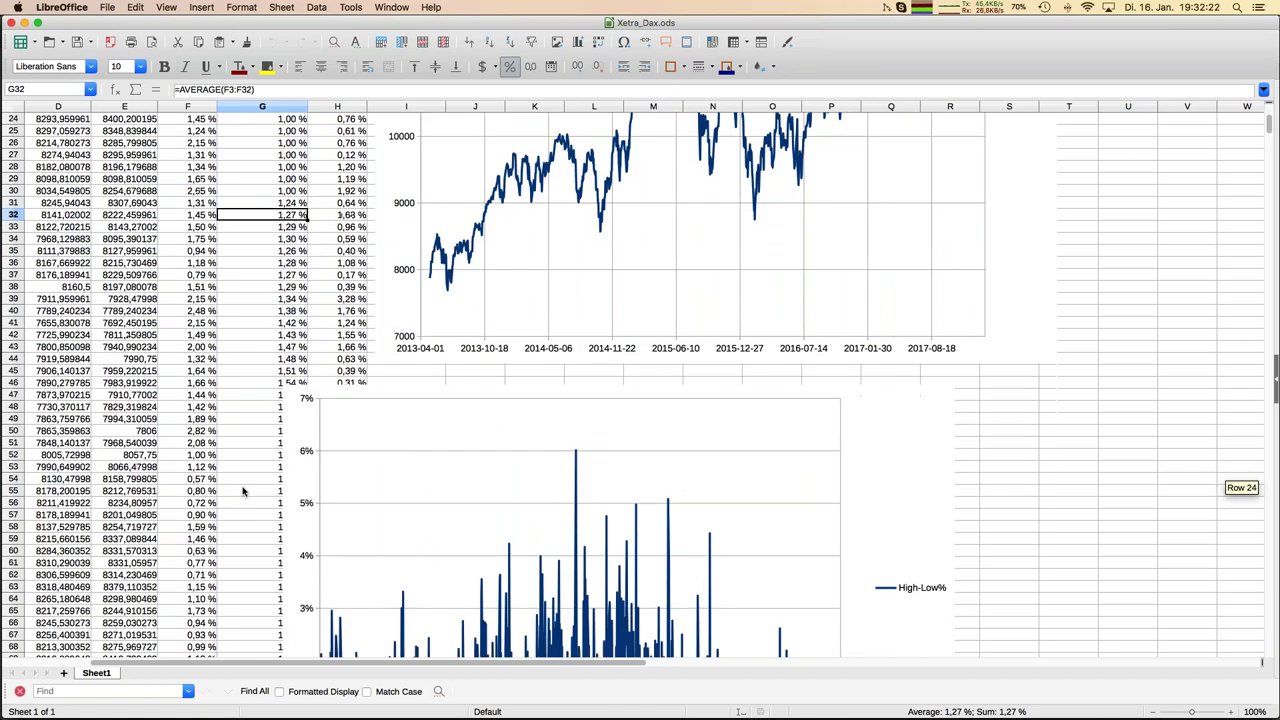
scroll(242, 490, down, 3)
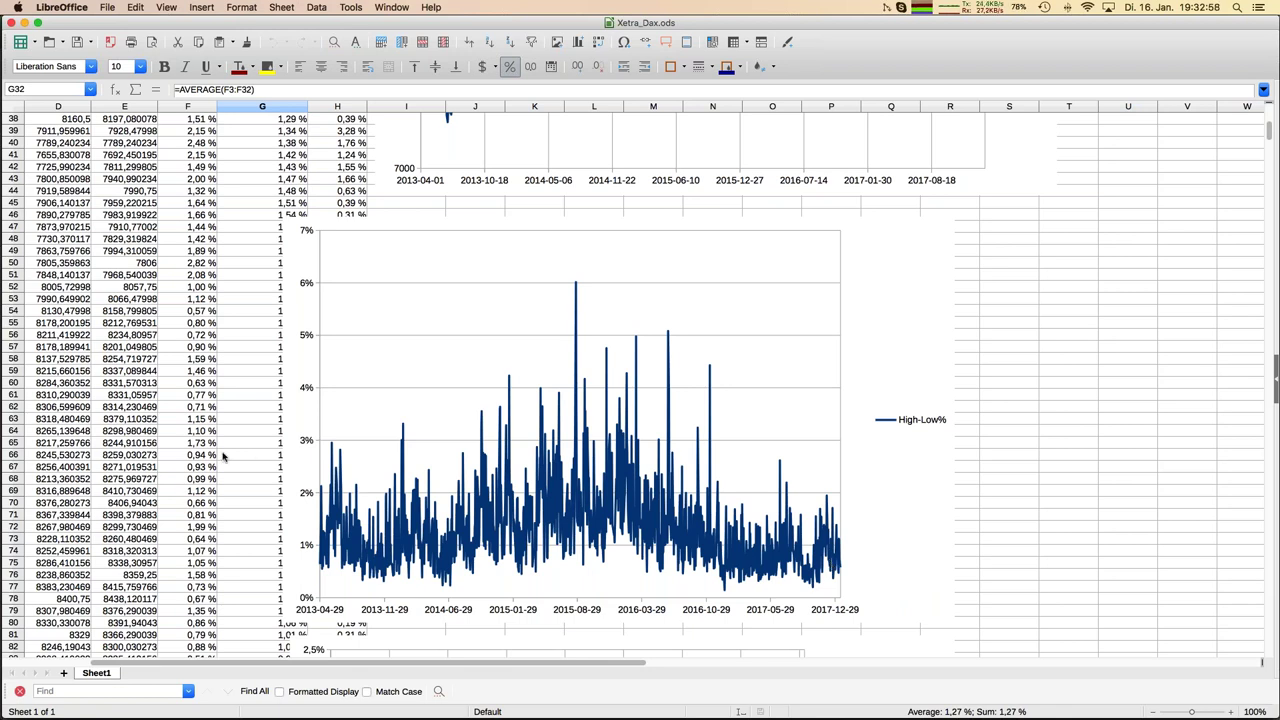
- Examine the DAX High-Low_SMA30% chart and the average High-Low% formula in J1
scroll(224, 457, down, 9)
scroll(224, 457, down, 3)
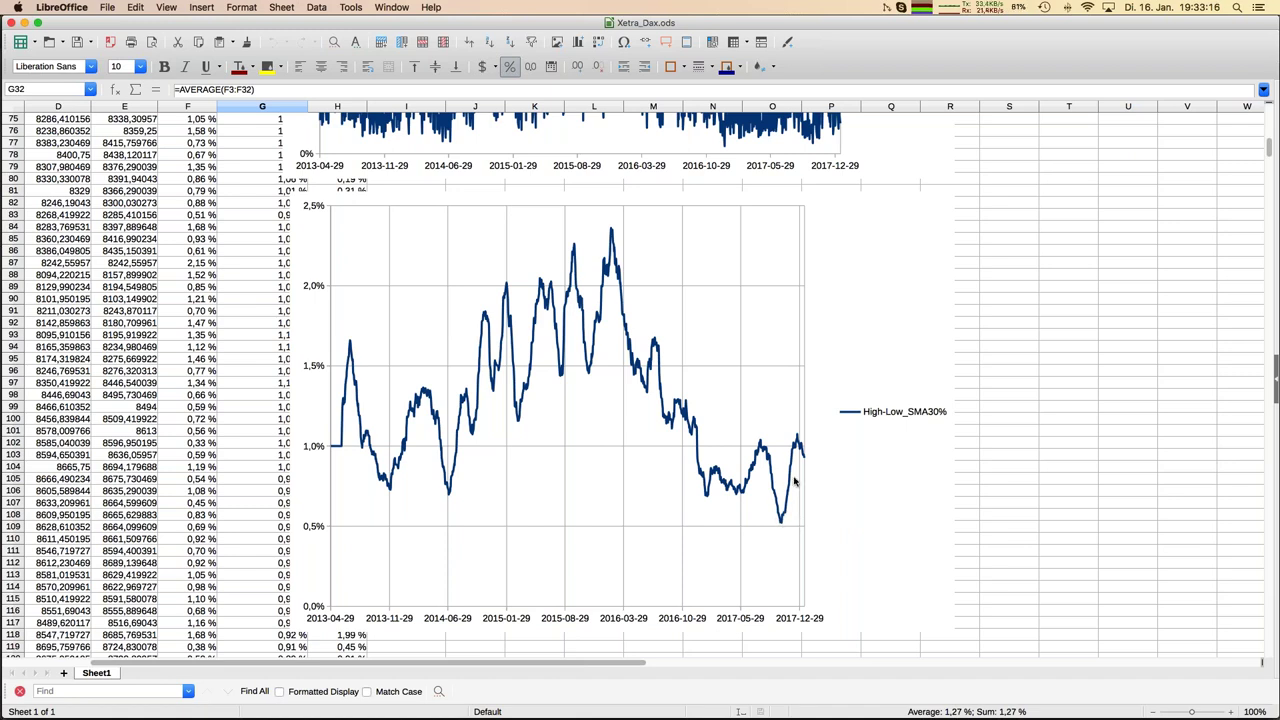
click(228, 396)
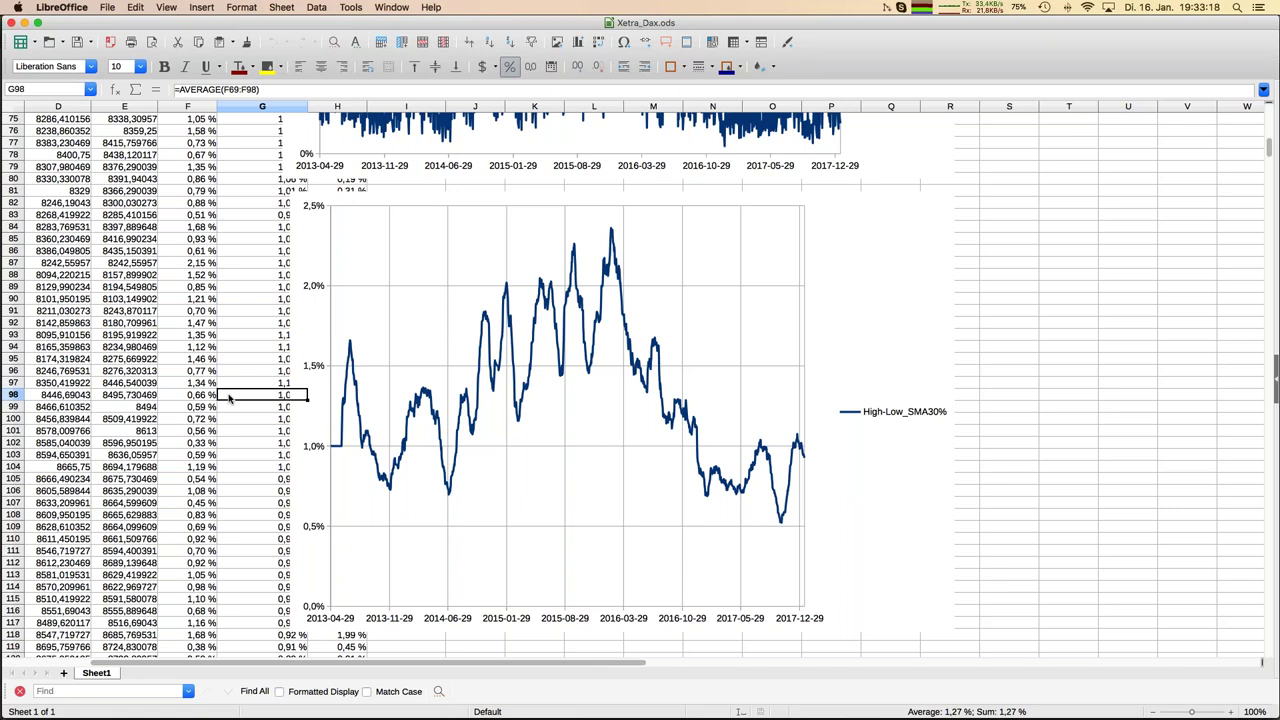
scroll(228, 396, up, 20)
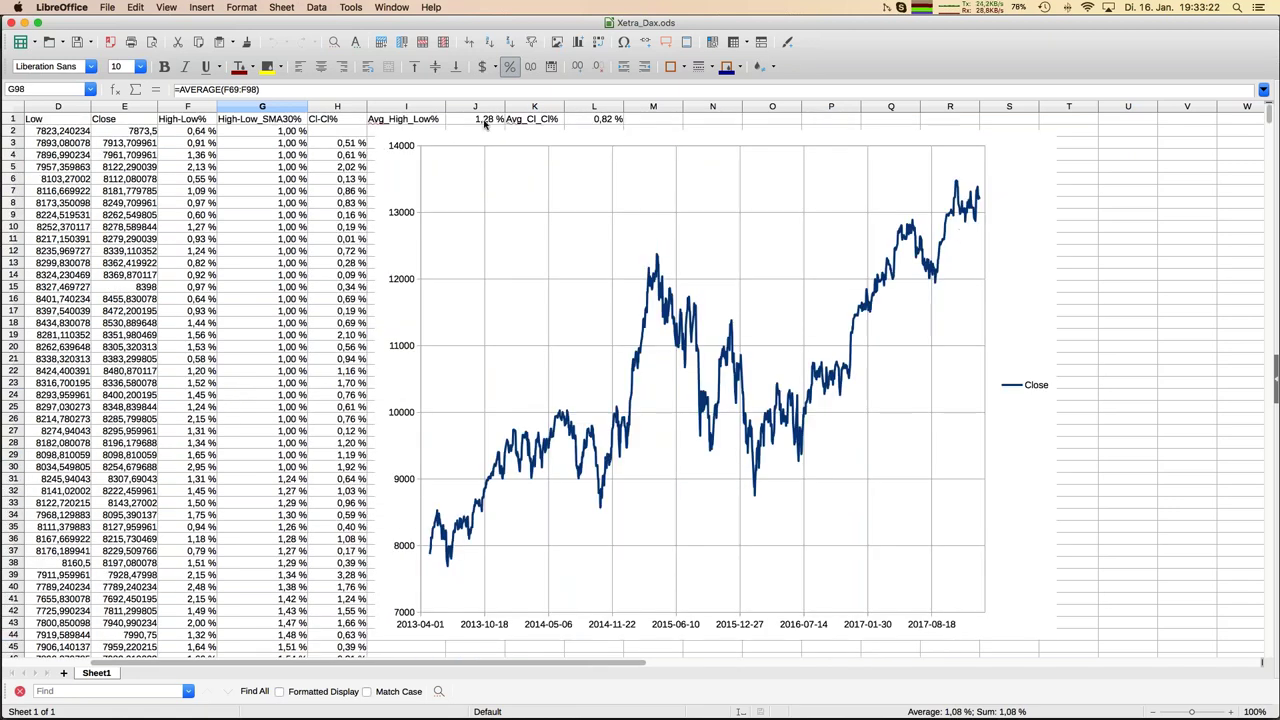
click(484, 120)
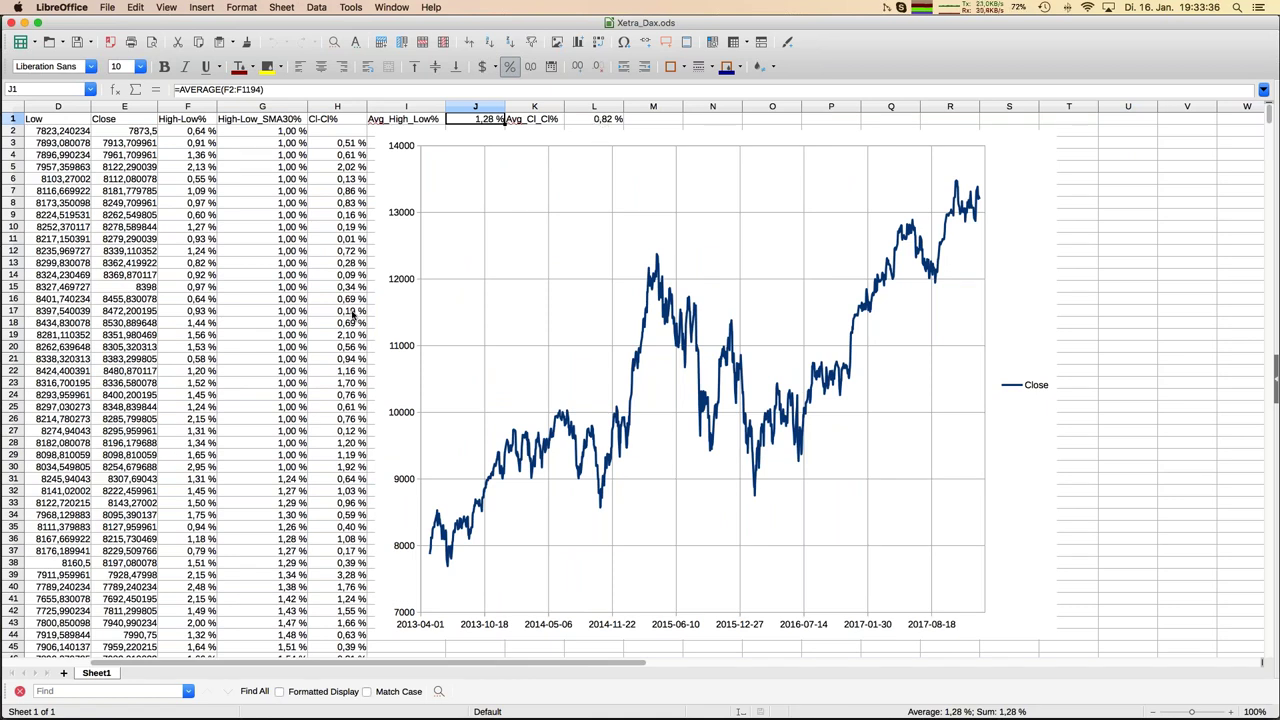
- Switch back to the JFD_Brokers_Webinar_Trading_Bitcoins_GE_20180116.odp presentation
mouse_move(4, 389)
click(392, 9)
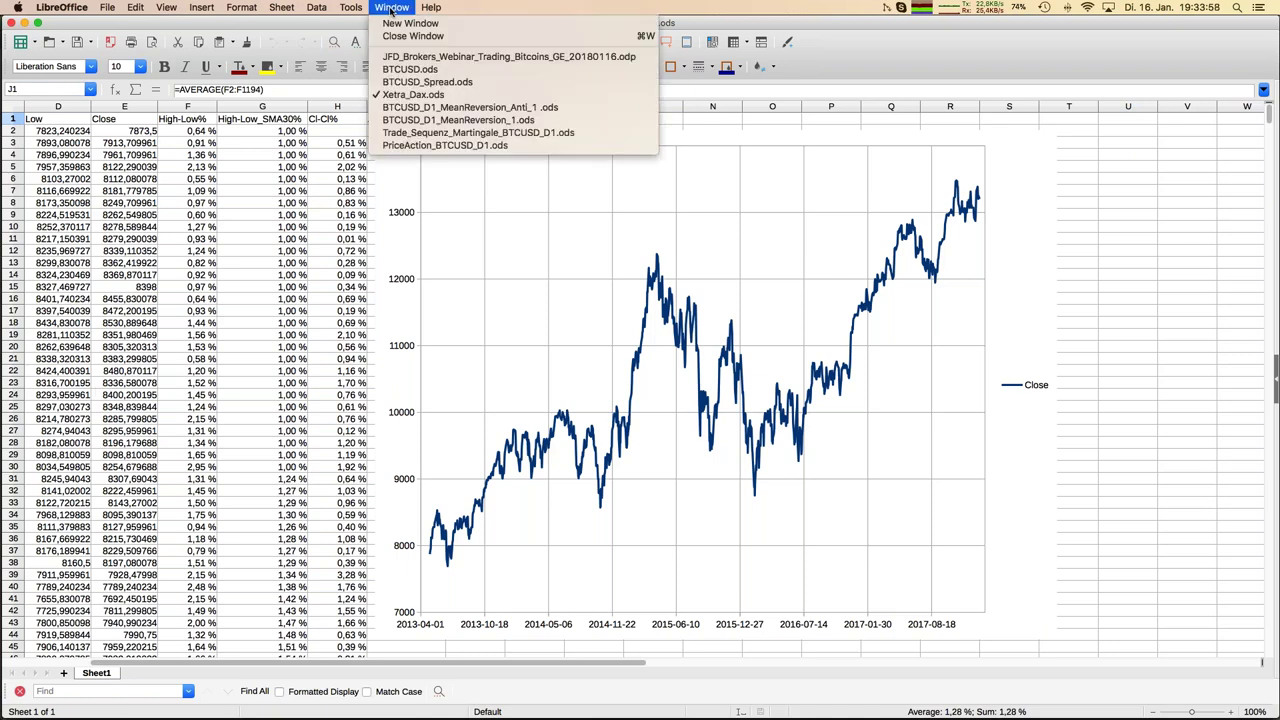
click(404, 60)
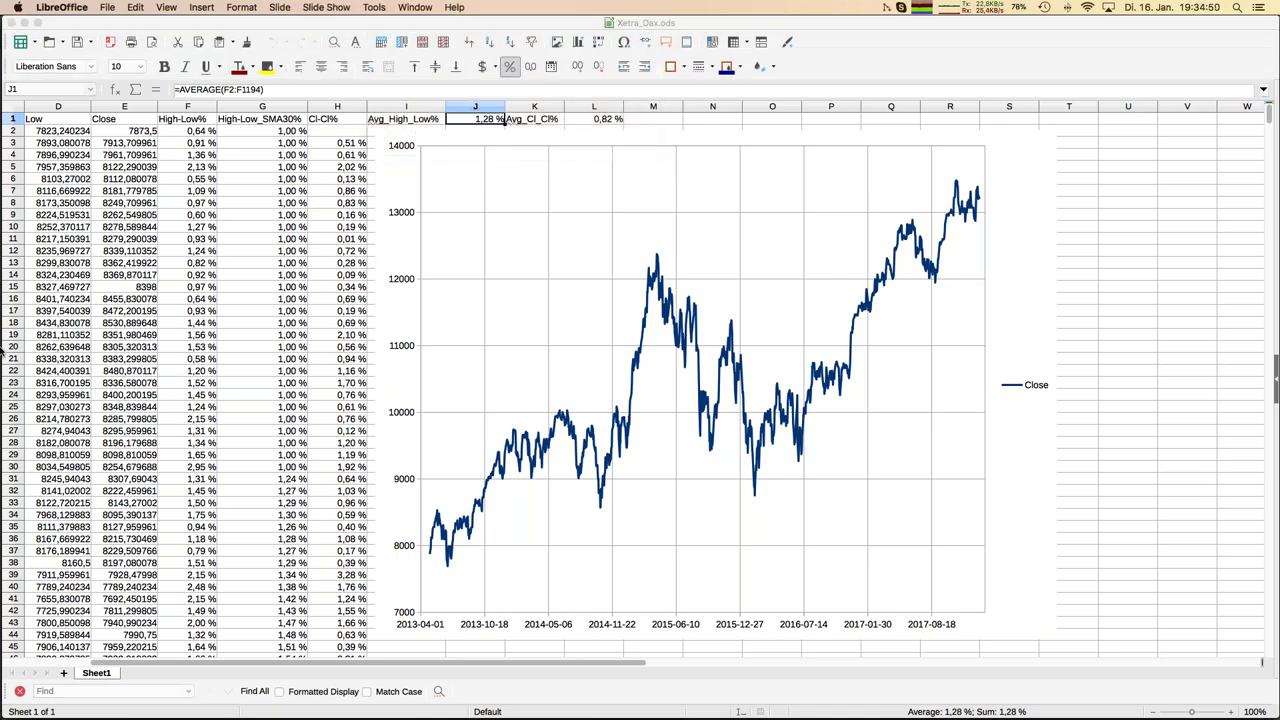
- Advance the presentation to slide 7 on the BTCUSD spread and switch to the BTCUSD_Spread.ods spreadsheet
key(Page_Down)
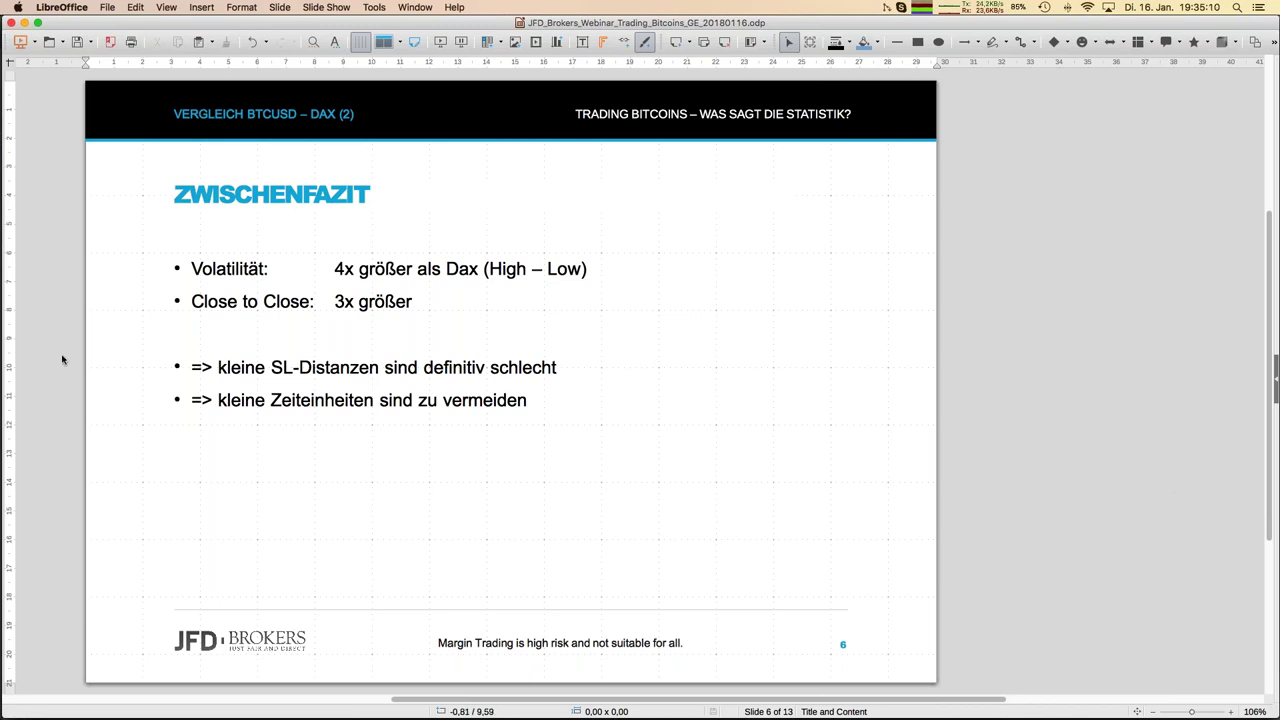
key(Page_Down)
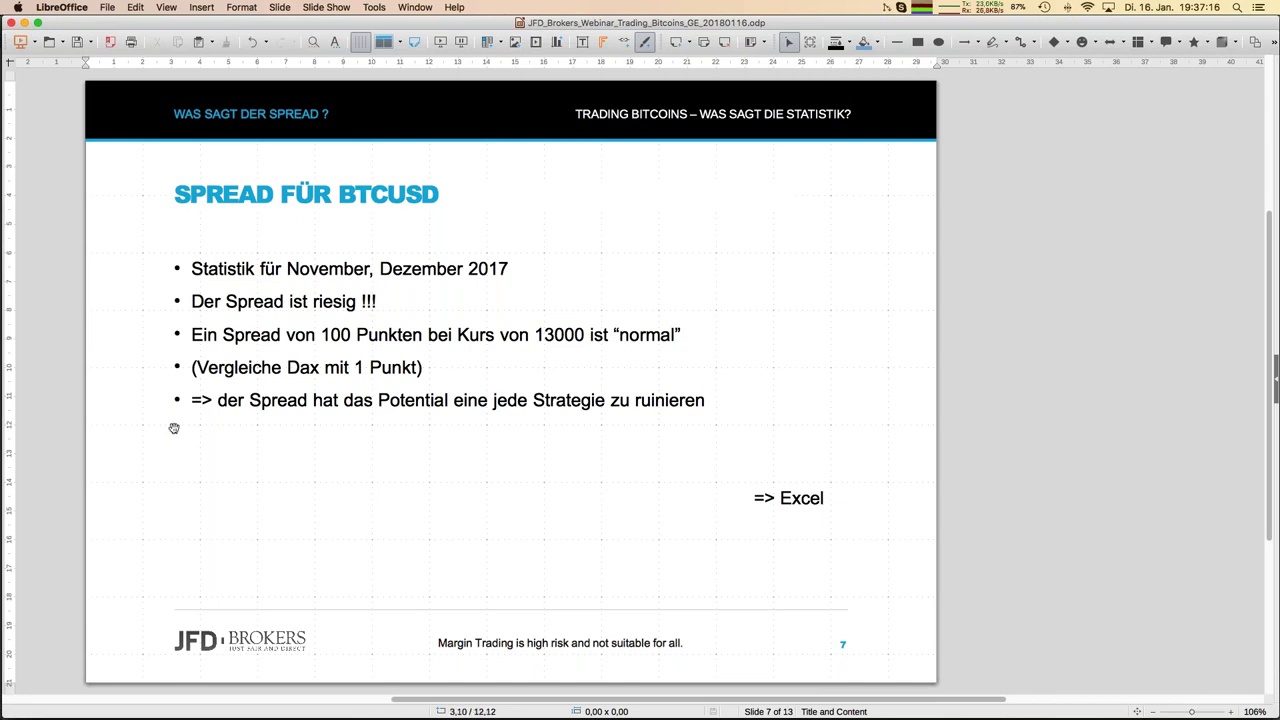
click(425, 6)
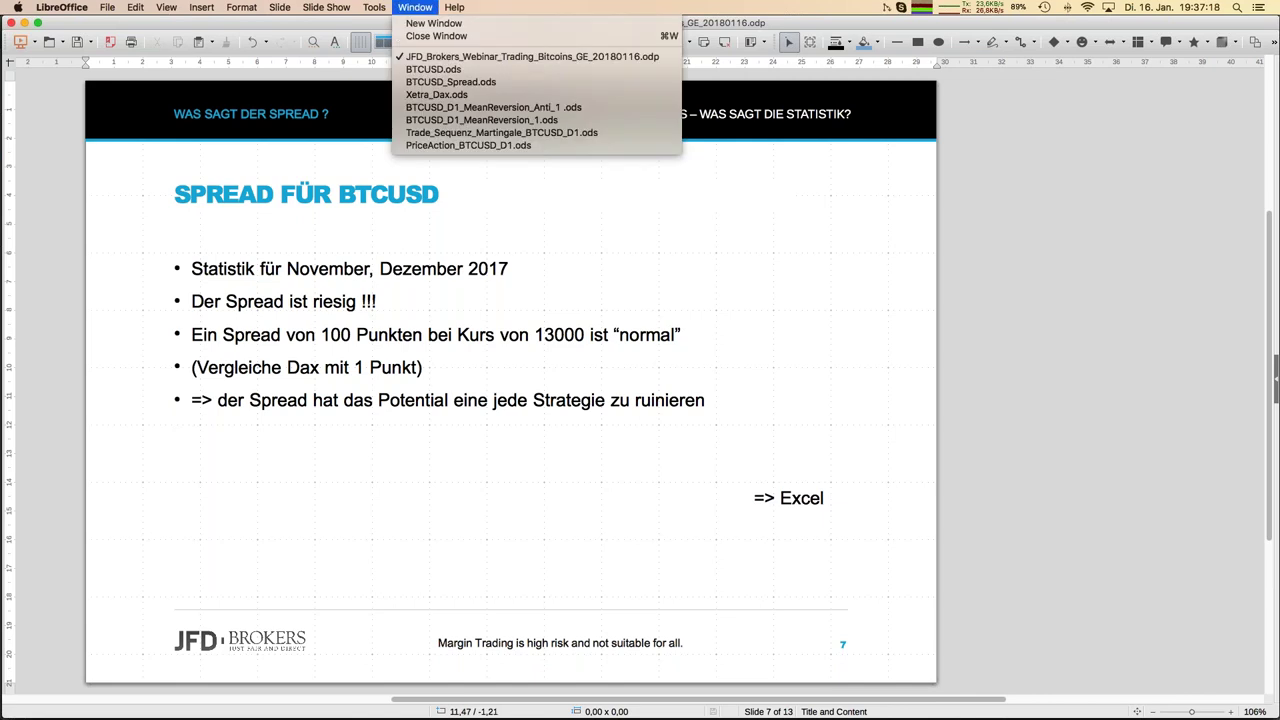
click(436, 83)
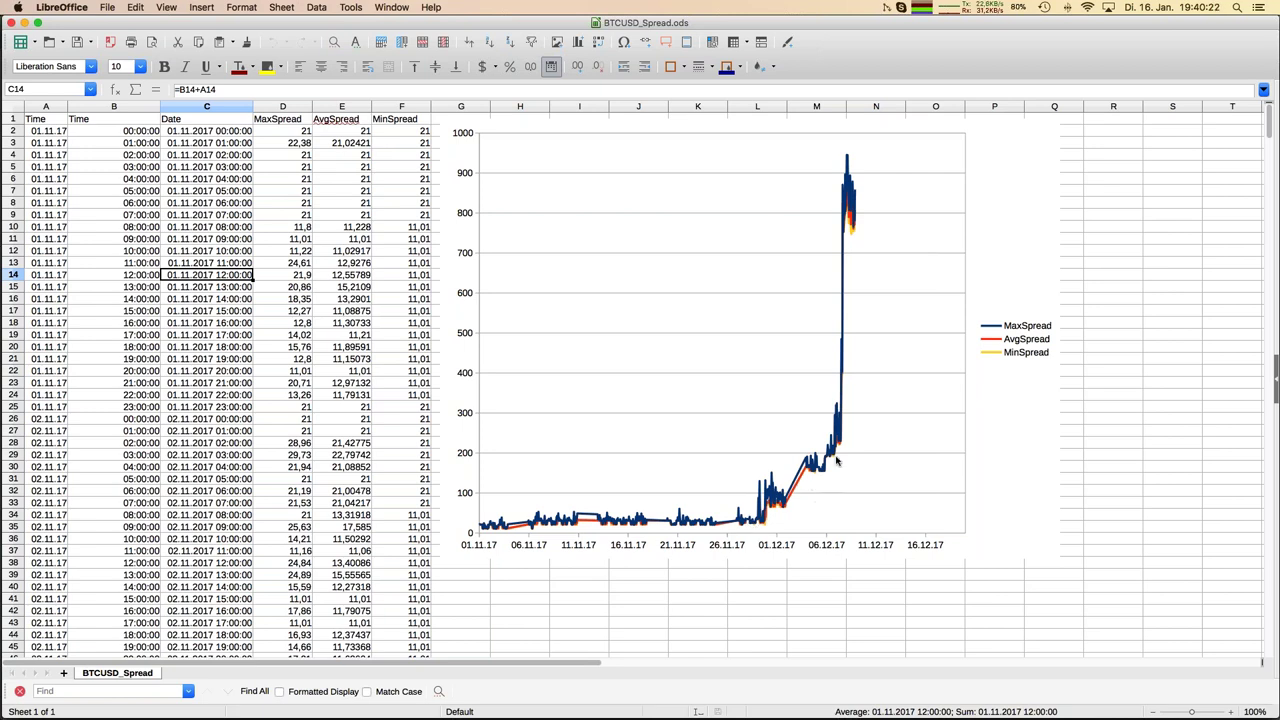
- Inspect the AvgSpread value in E22 and the MaxSpread value in D21 beside the spread chart
click(350, 374)
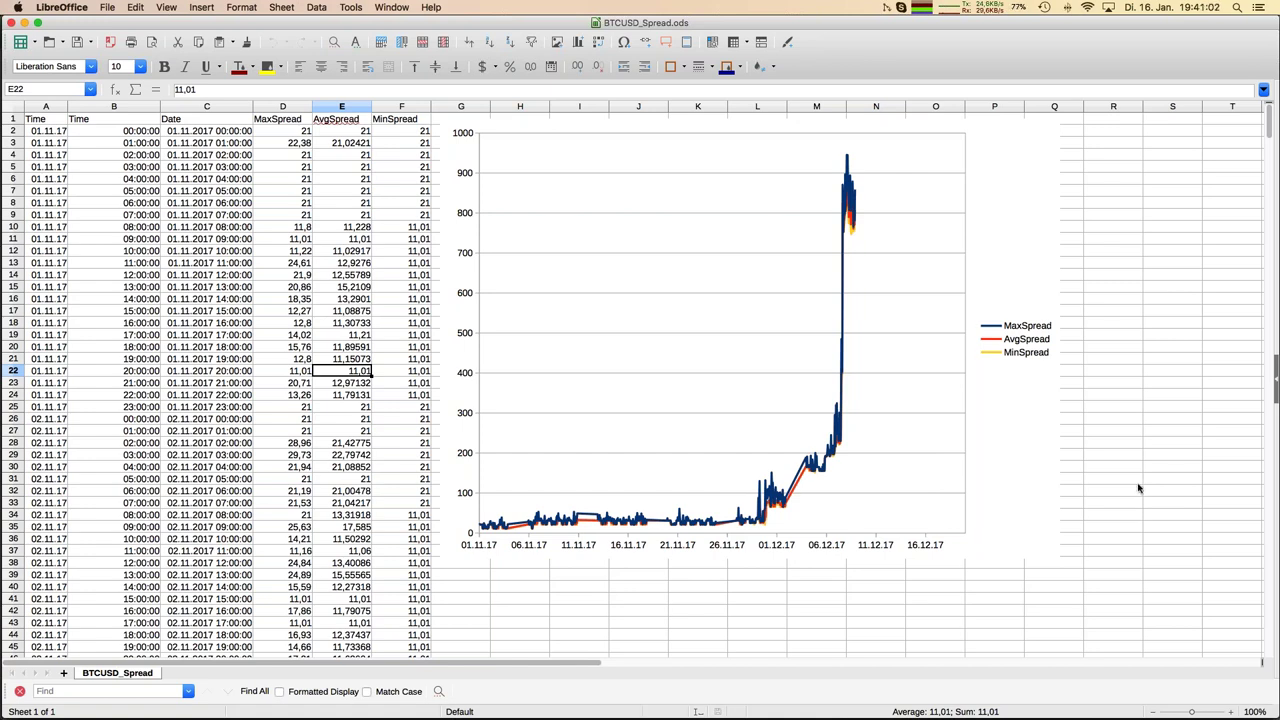
click(277, 362)
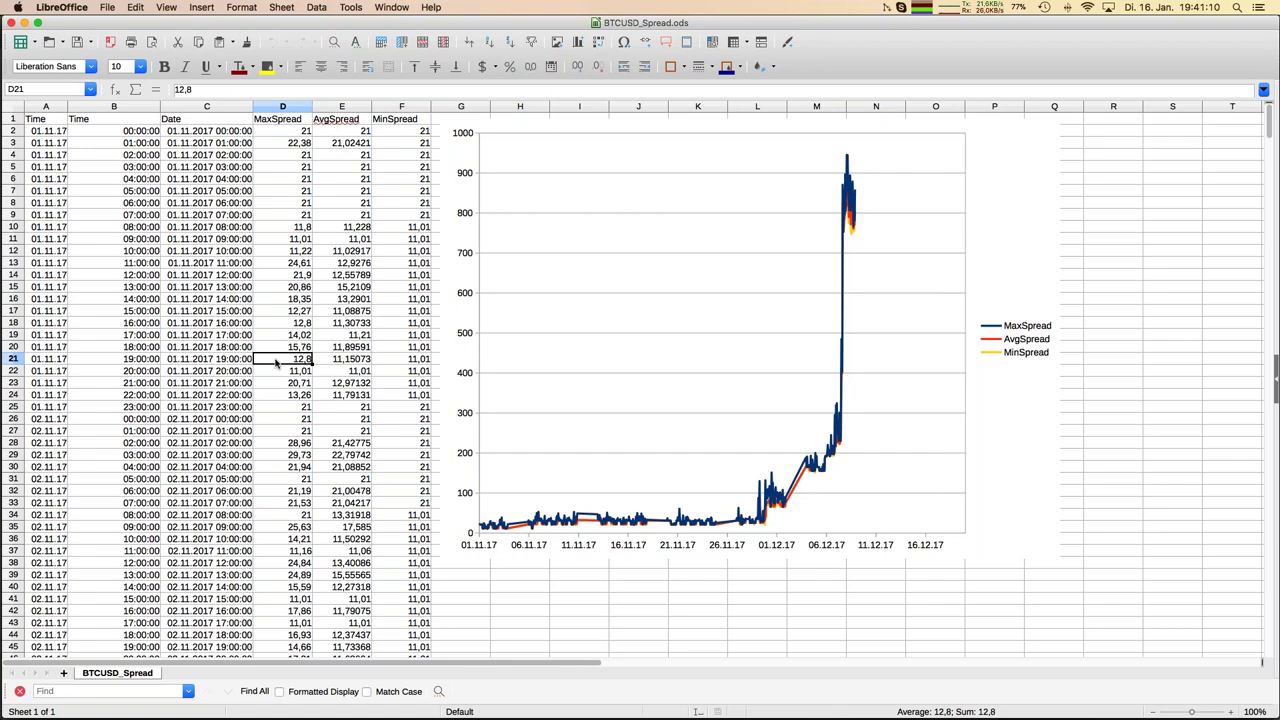
mouse_move(4, 420)
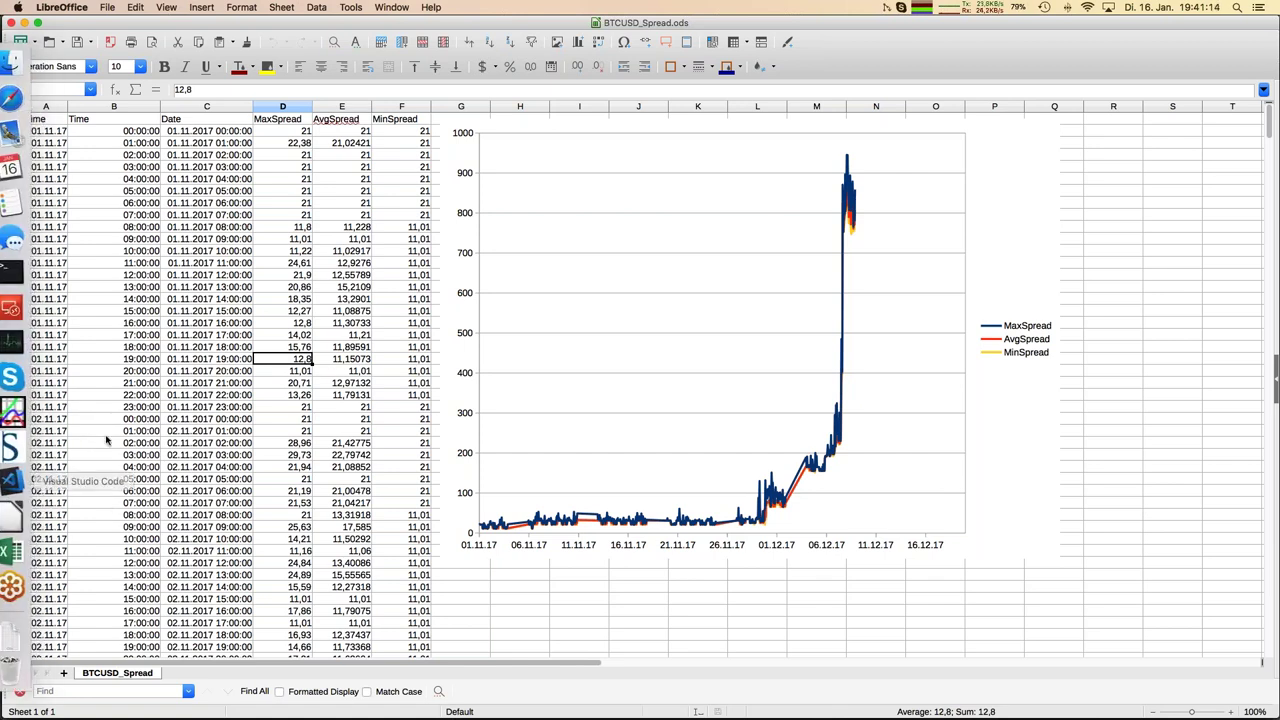
- Return to the JFD_Brokers_Webinar_Trading_Bitcoins_GE_20180116.odp presentation and advance to slide 8 on the three strategies
click(390, 8)
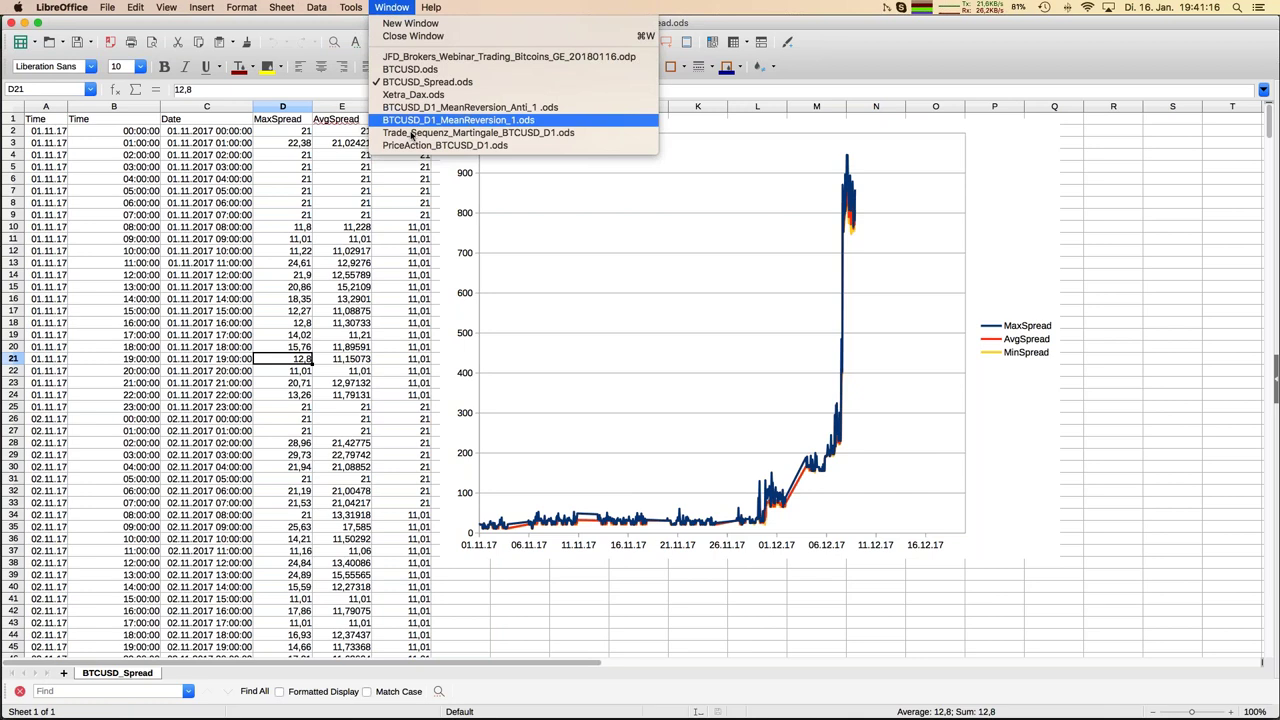
click(415, 57)
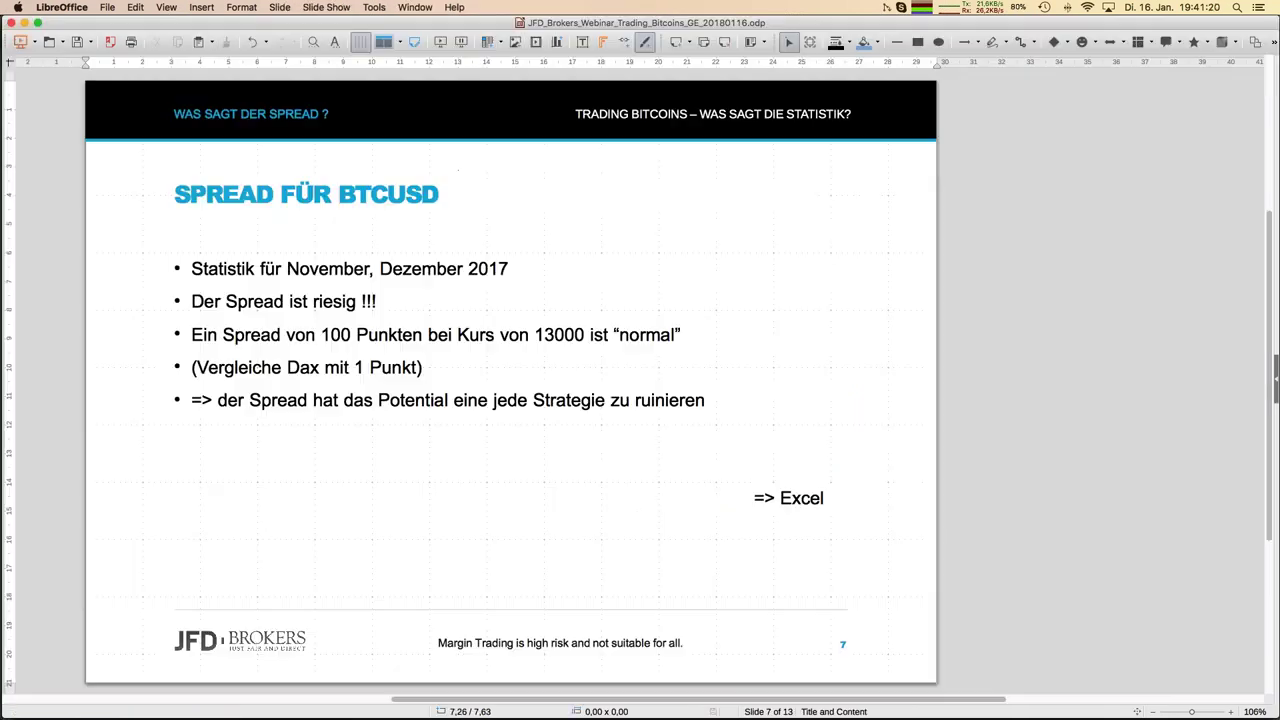
key(Page_Down)
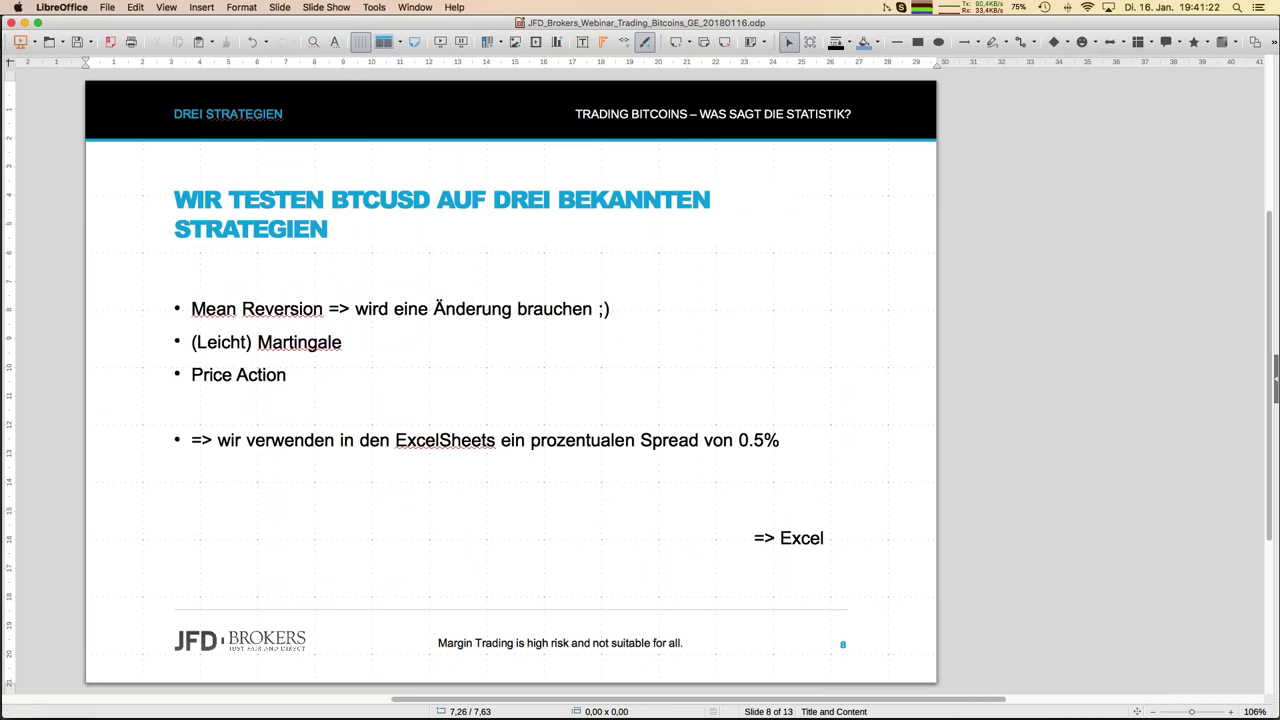
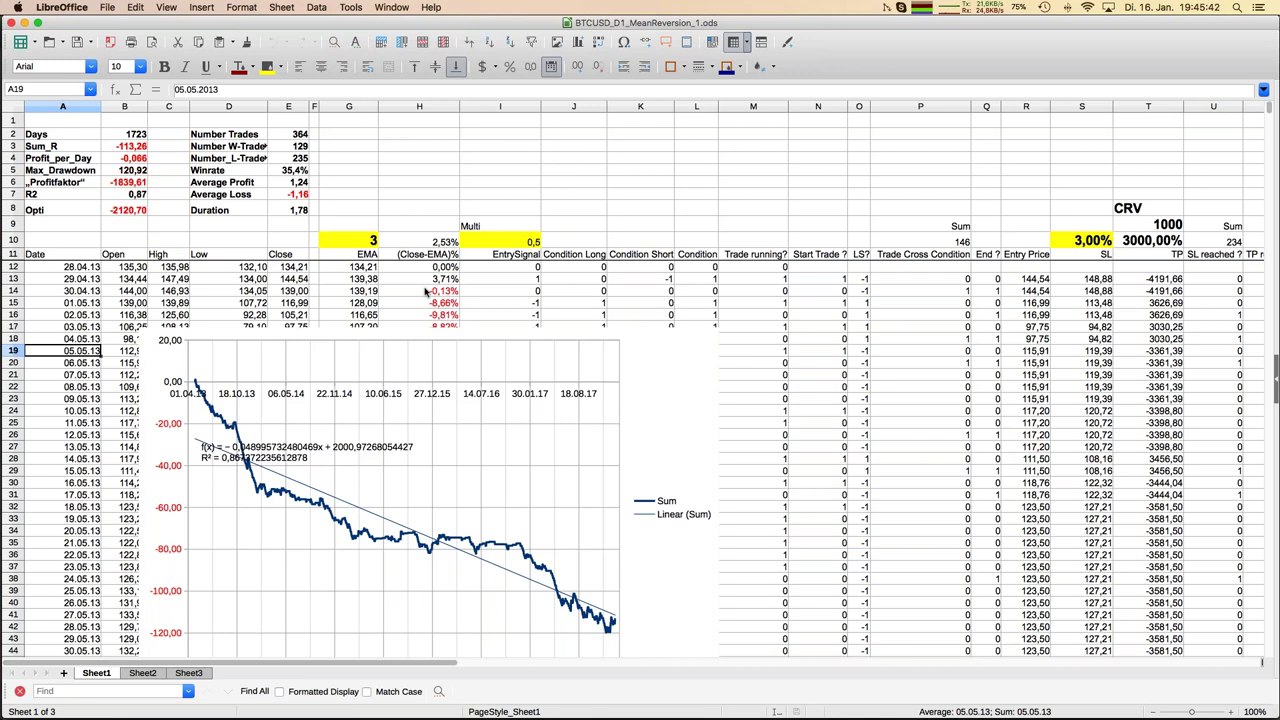
- Test the mean reversion strategy with EMA periods of 5 and 10 in cell G10 of BTCUSD_D1_MeanReversion_1.ods
click(362, 244)
text(5)
key(Return)
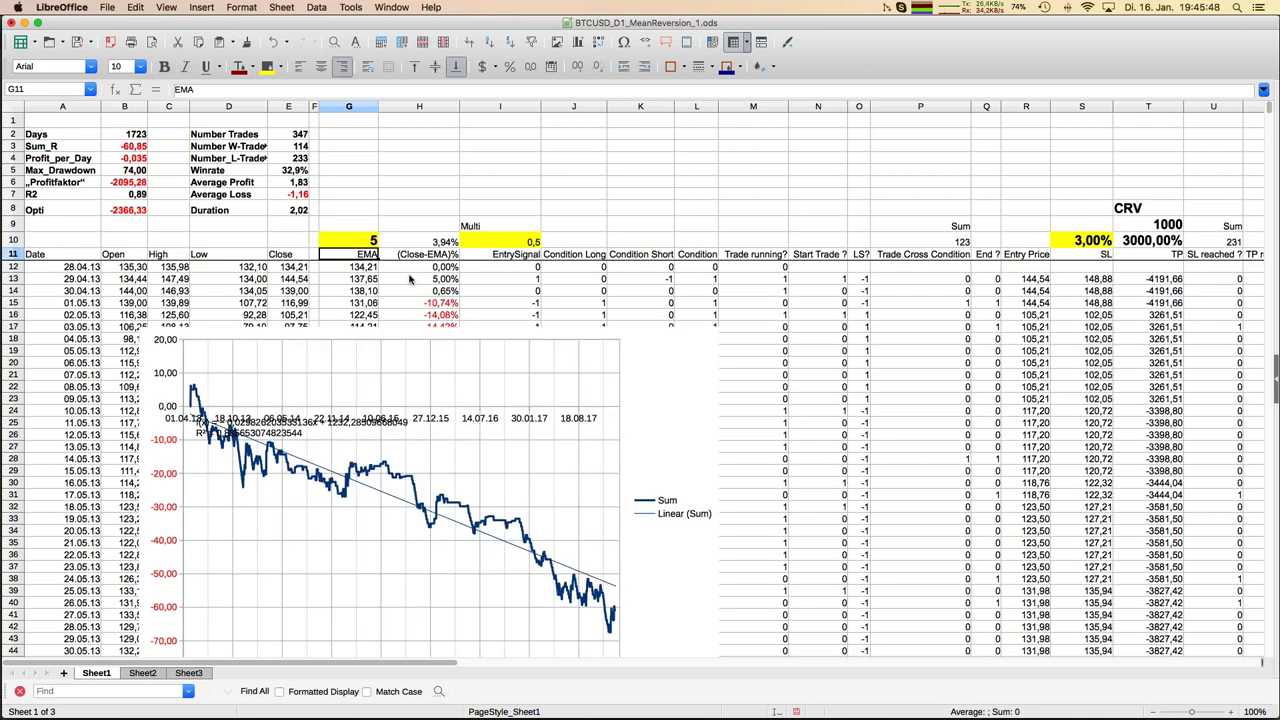
key(Up)
text(10)
key(Return)
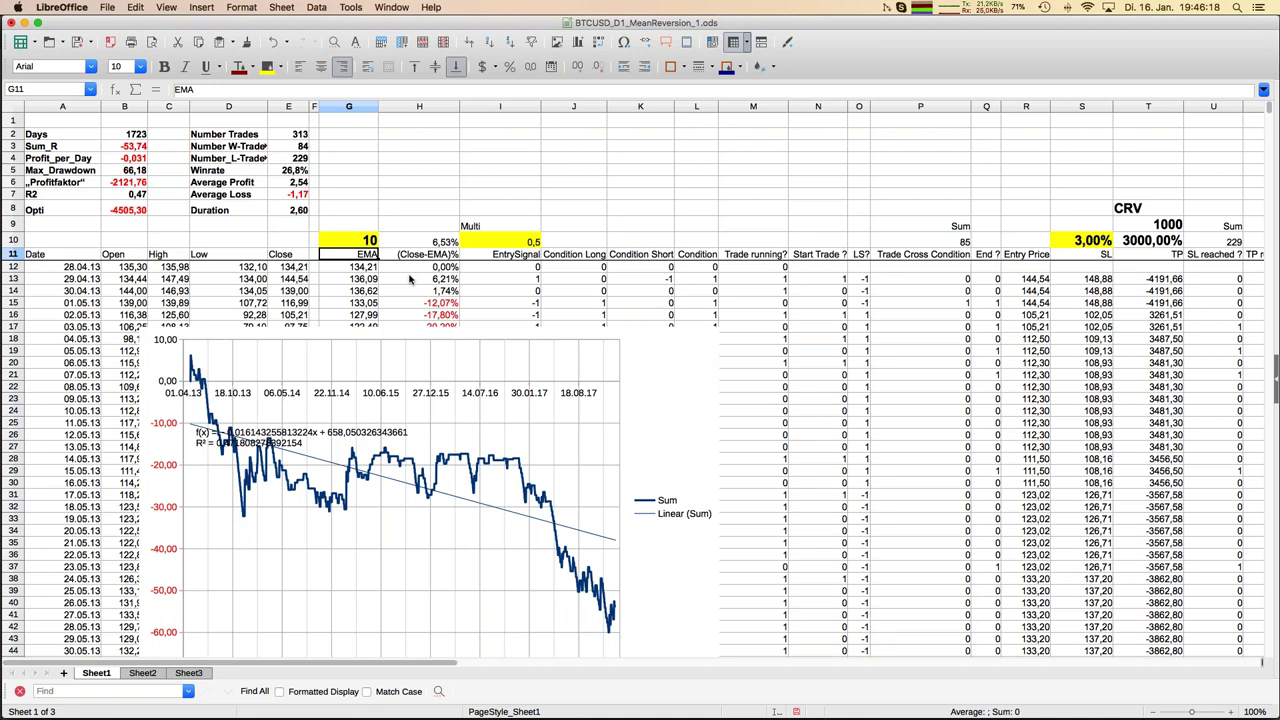
- Switch to BTCUSD_D1_MeanReversion_Anti_1.ods and inspect the (Close-EMA)% formulas in H15 and H14
click(408, 10)
click(401, 110)
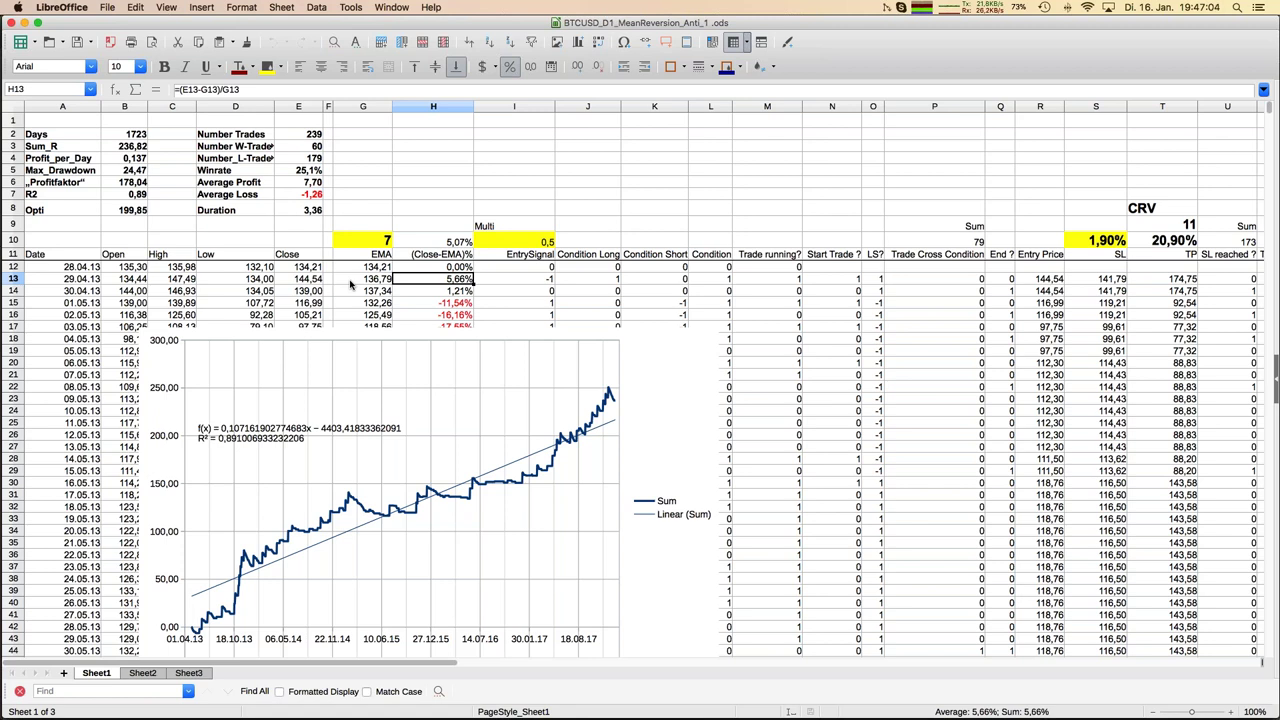
click(451, 301)
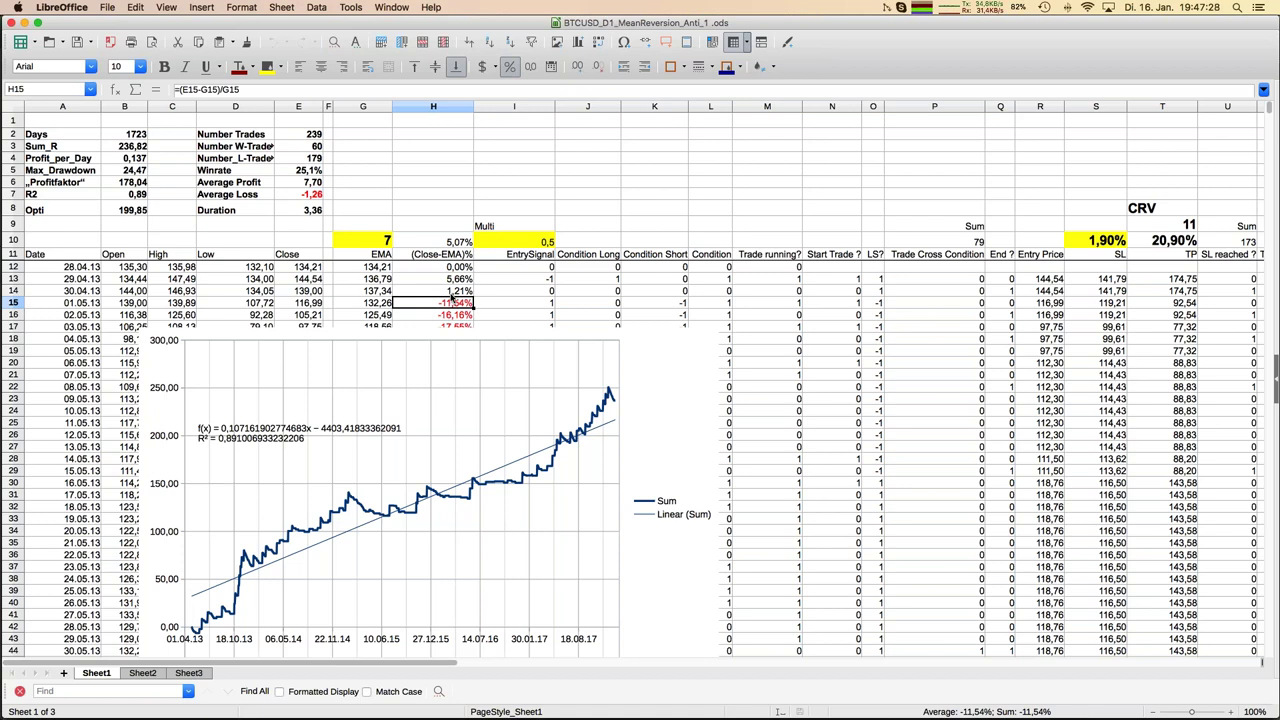
key(Up)
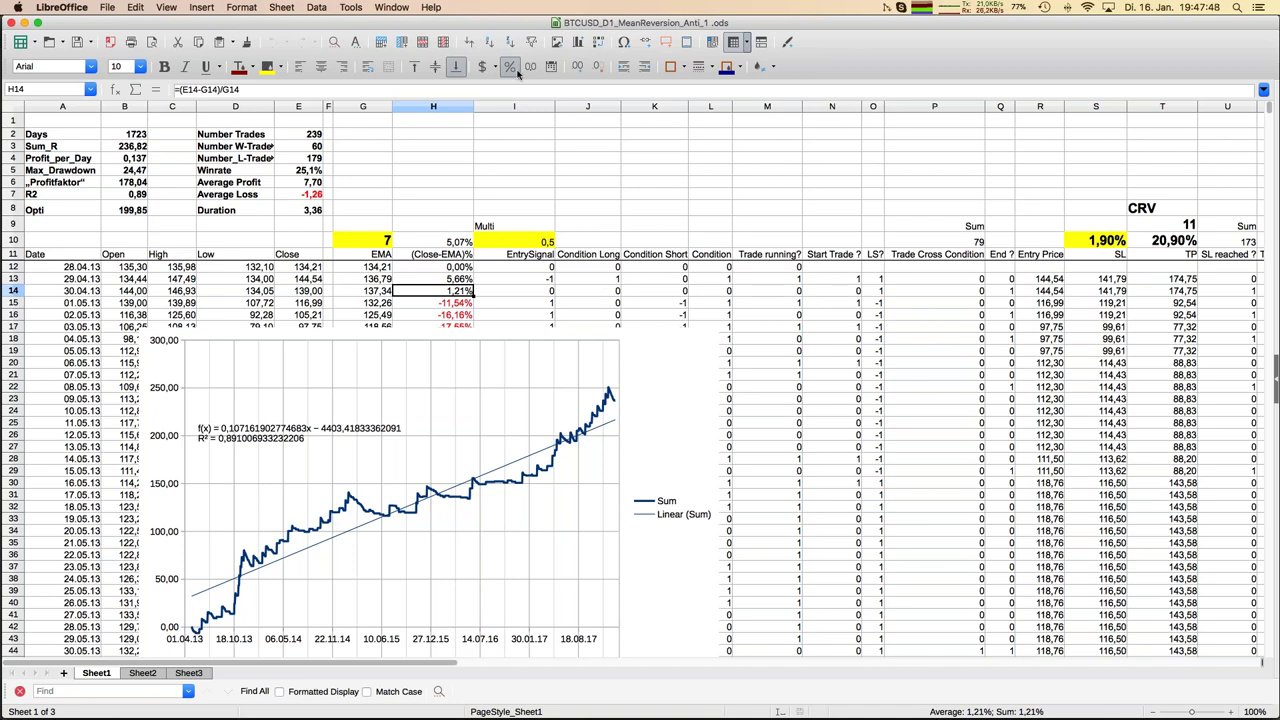
- Switch to Microsoft Excel and examine the Sum chart in the BTCUSD_D1_MeanReversion_Anti_1 workbook
mouse_move(3, 346)
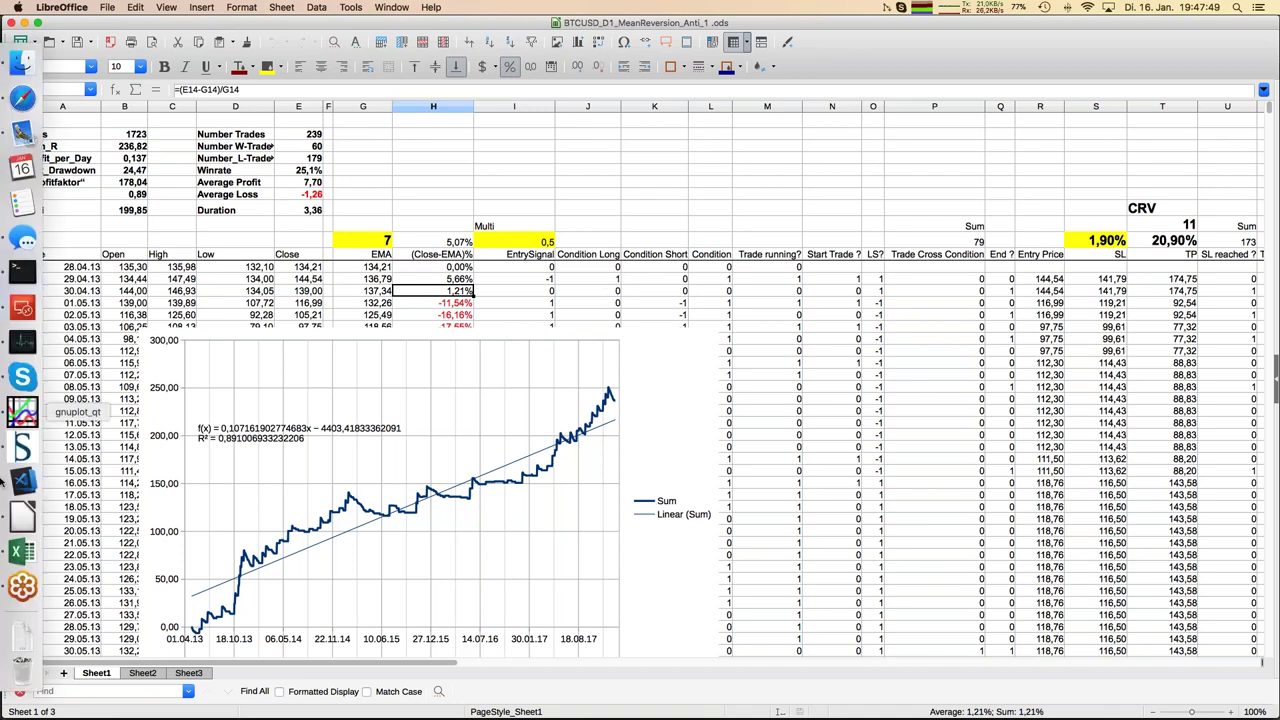
click(24, 552)
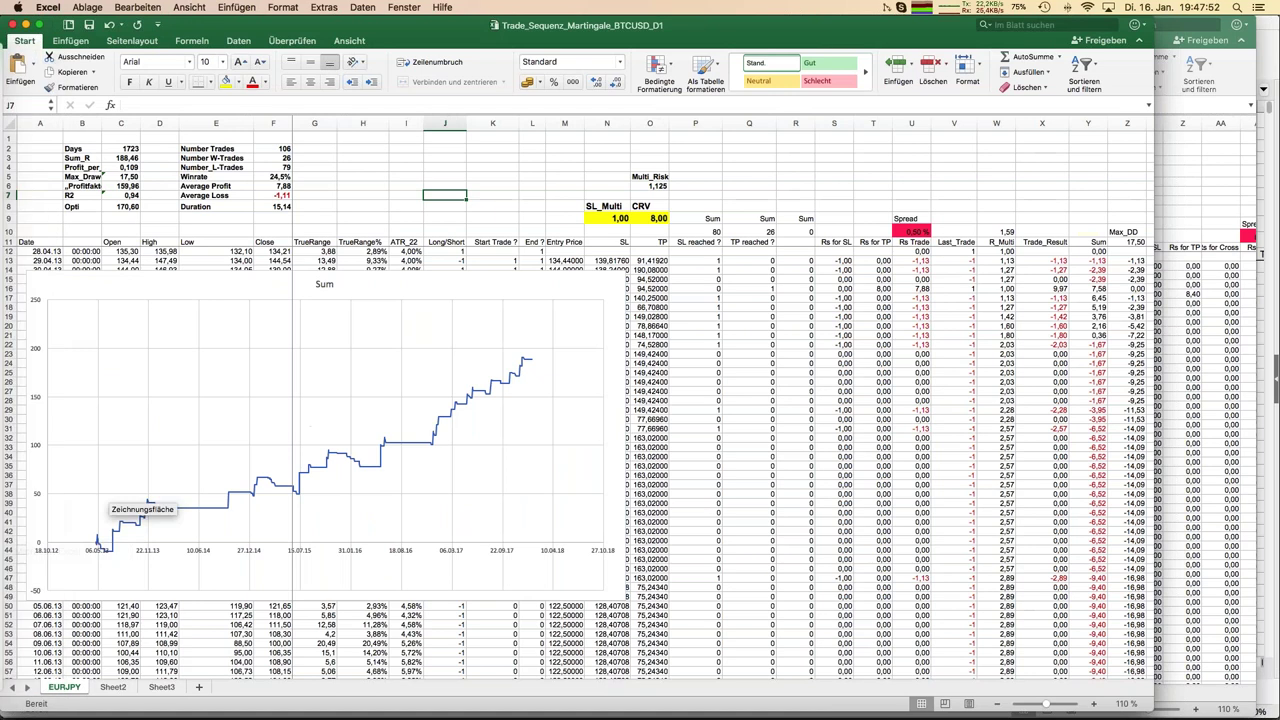
click(404, 7)
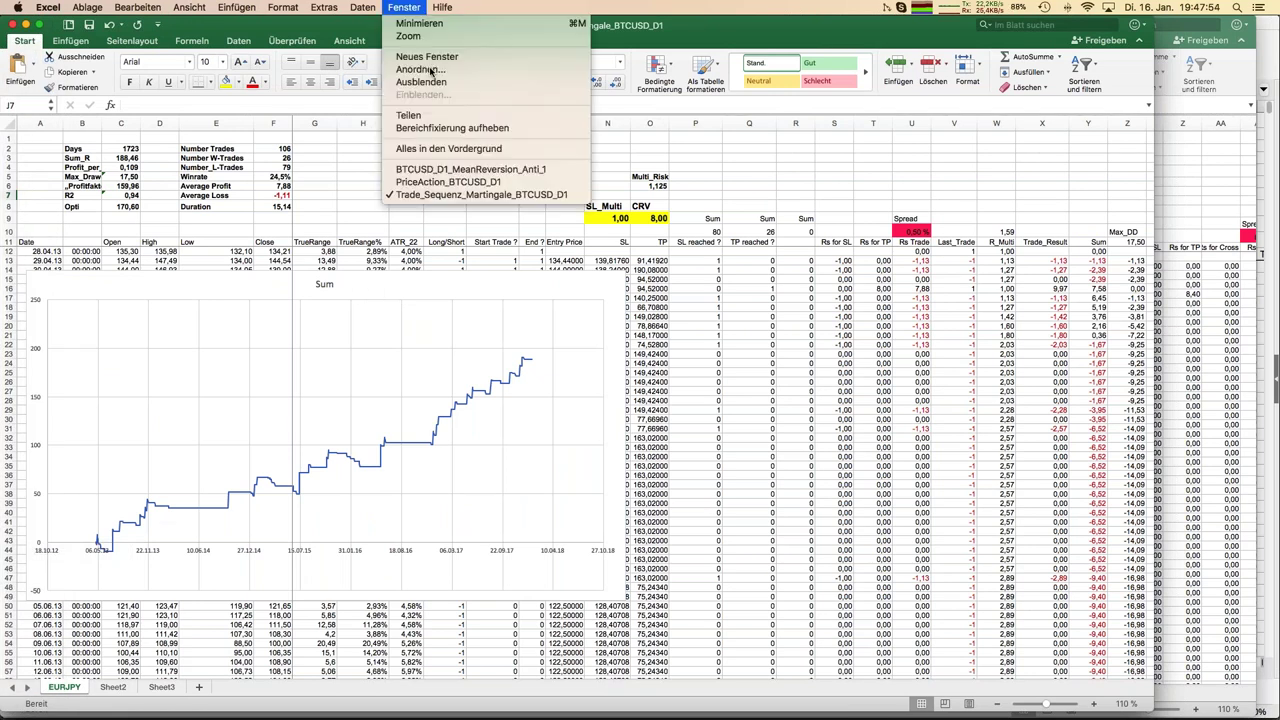
click(448, 170)
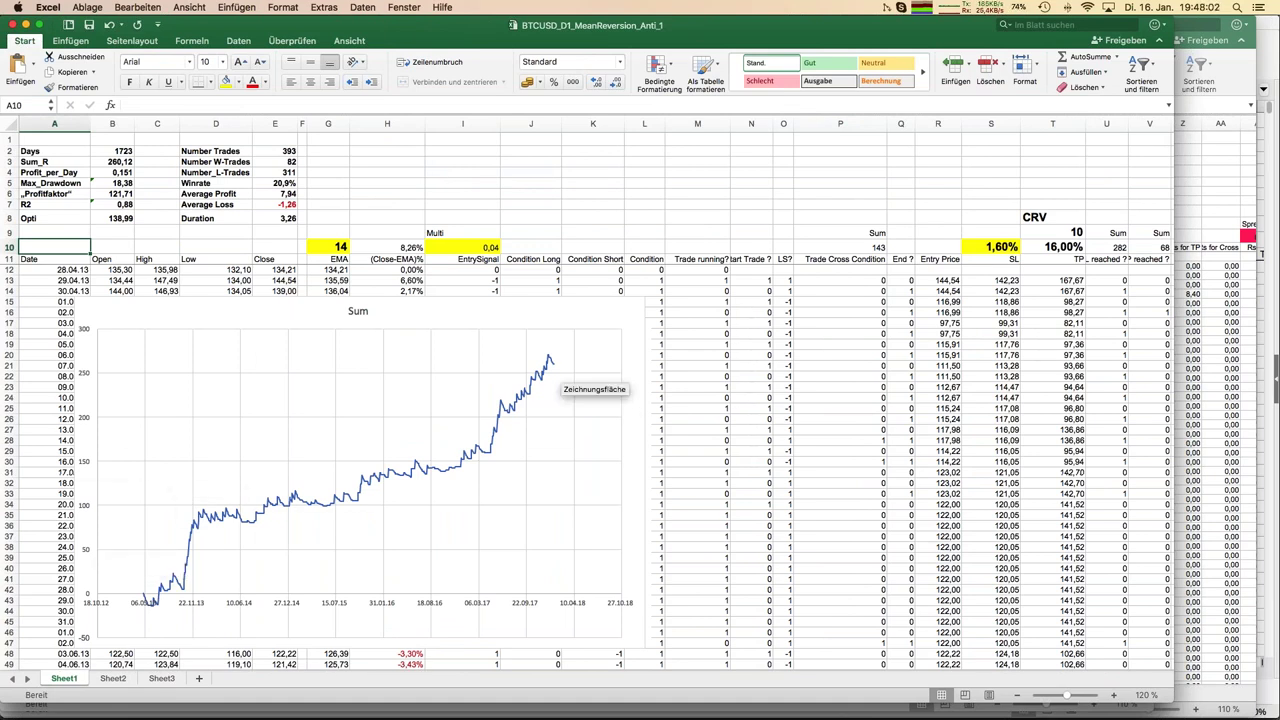
mouse_move(555, 367)
mouse_move(492, 447)
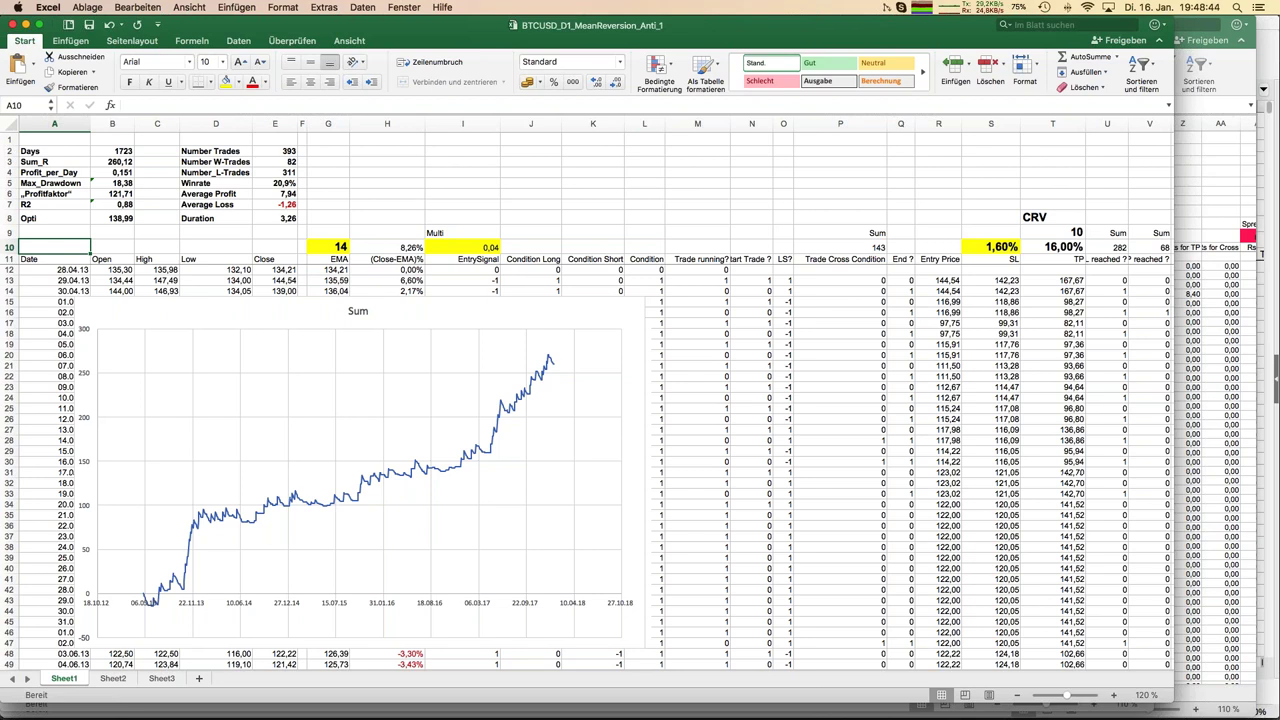
- Switch back to LibreOffice, show Trade_Sequenz_Martingale_BTCUSD_D1.ods and inspect the Multi_Risk formula in O6
mouse_move(4, 440)
click(14, 516)
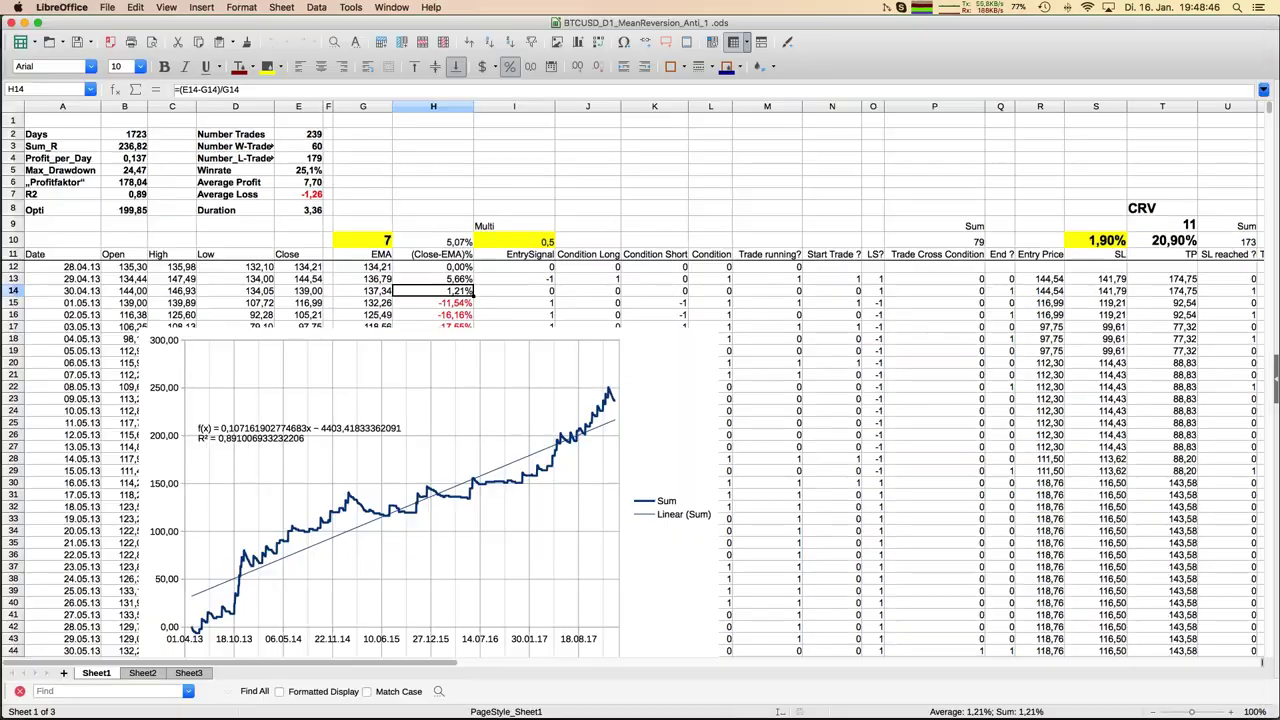
click(391, 8)
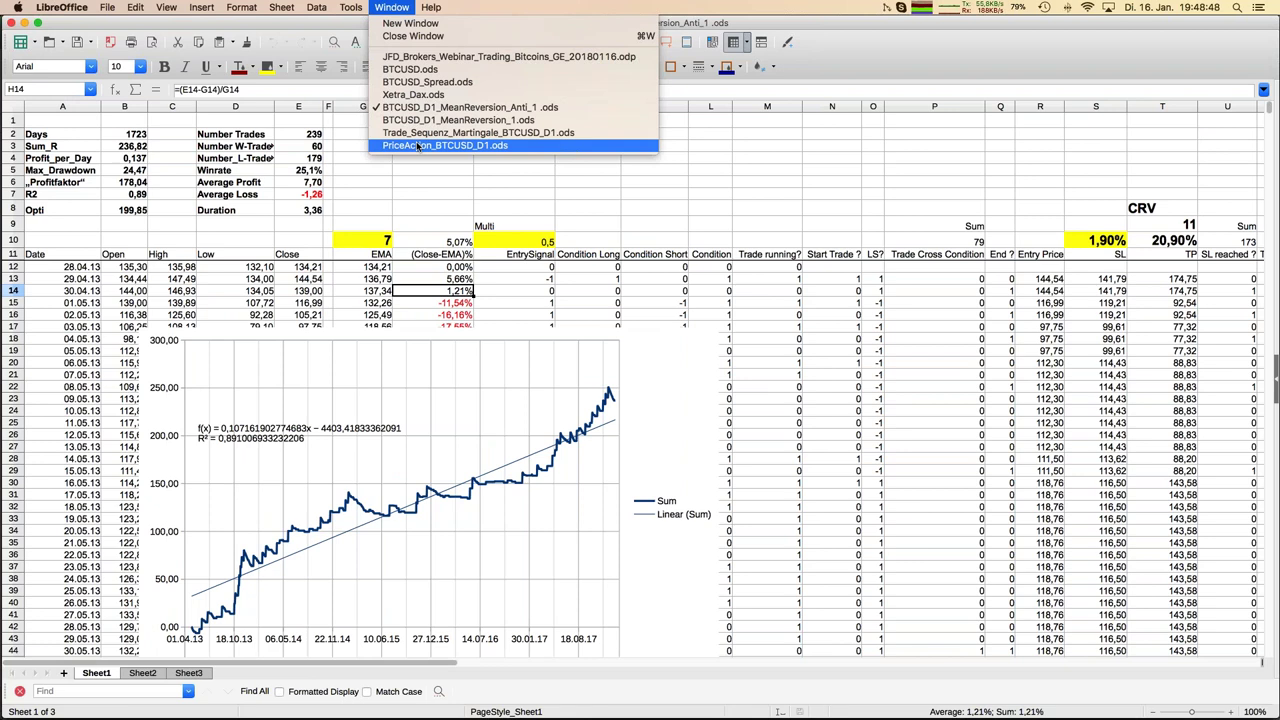
click(418, 134)
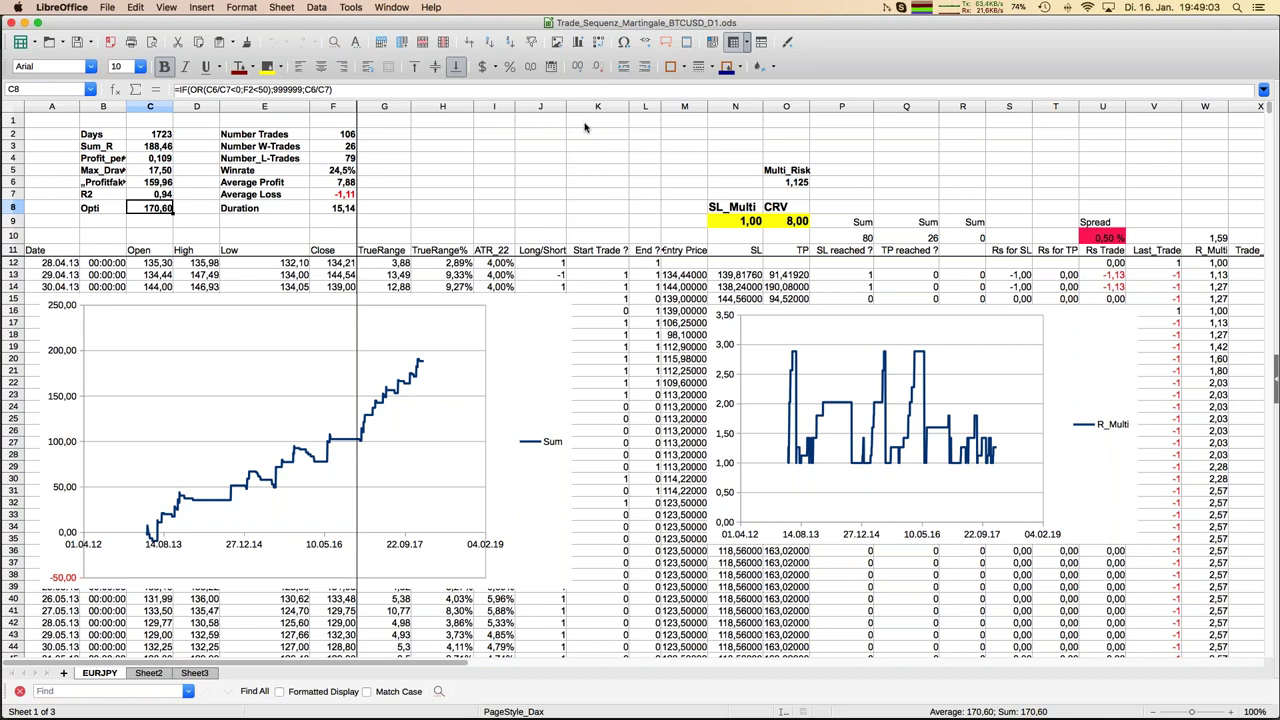
click(800, 185)
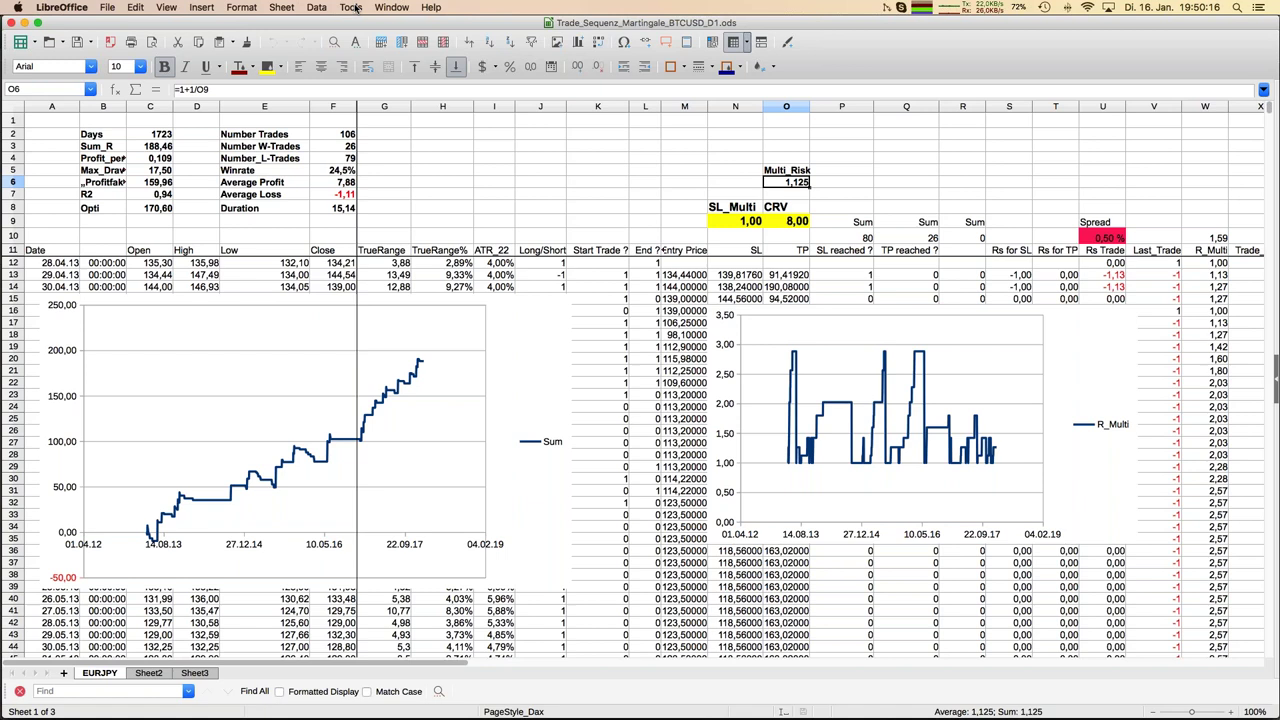
- Switch to Microsoft Excel, show the Trade_Sequenz_Martingale_BTCUSD_D1 workbook and inspect the SL_Multi parameter in N9
click(391, 7)
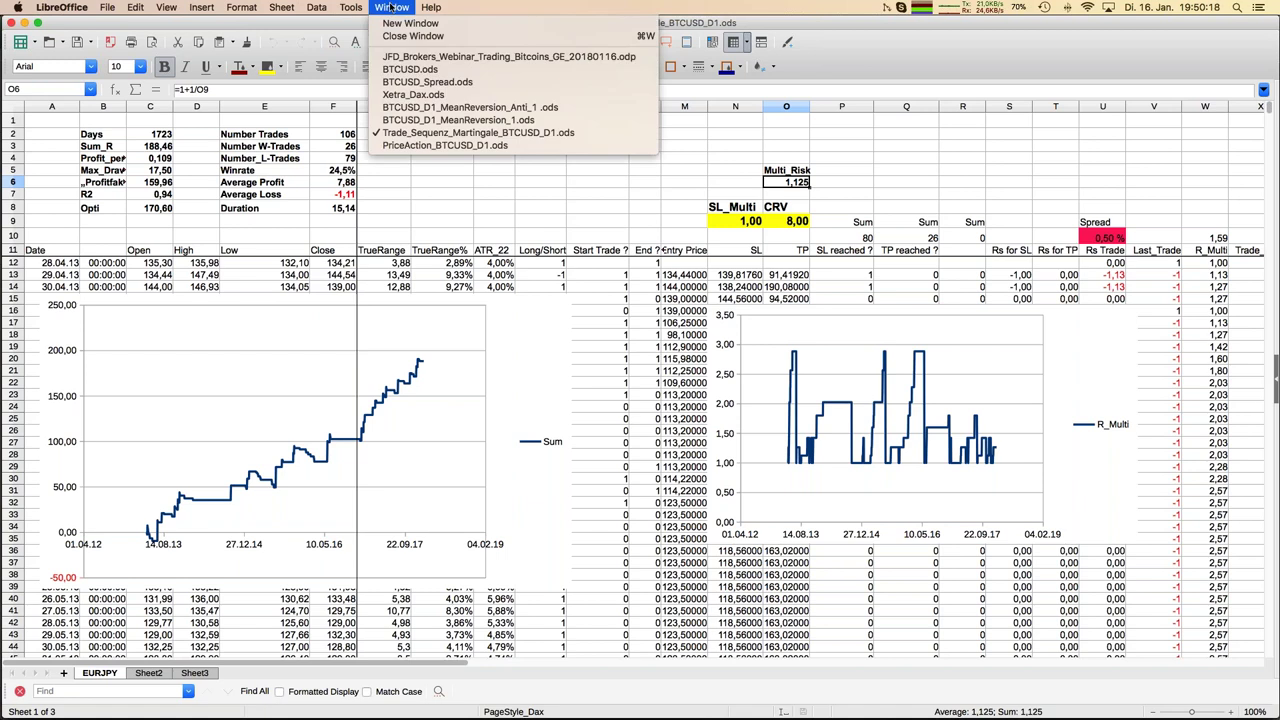
click(391, 7)
mouse_move(22, 548)
click(22, 548)
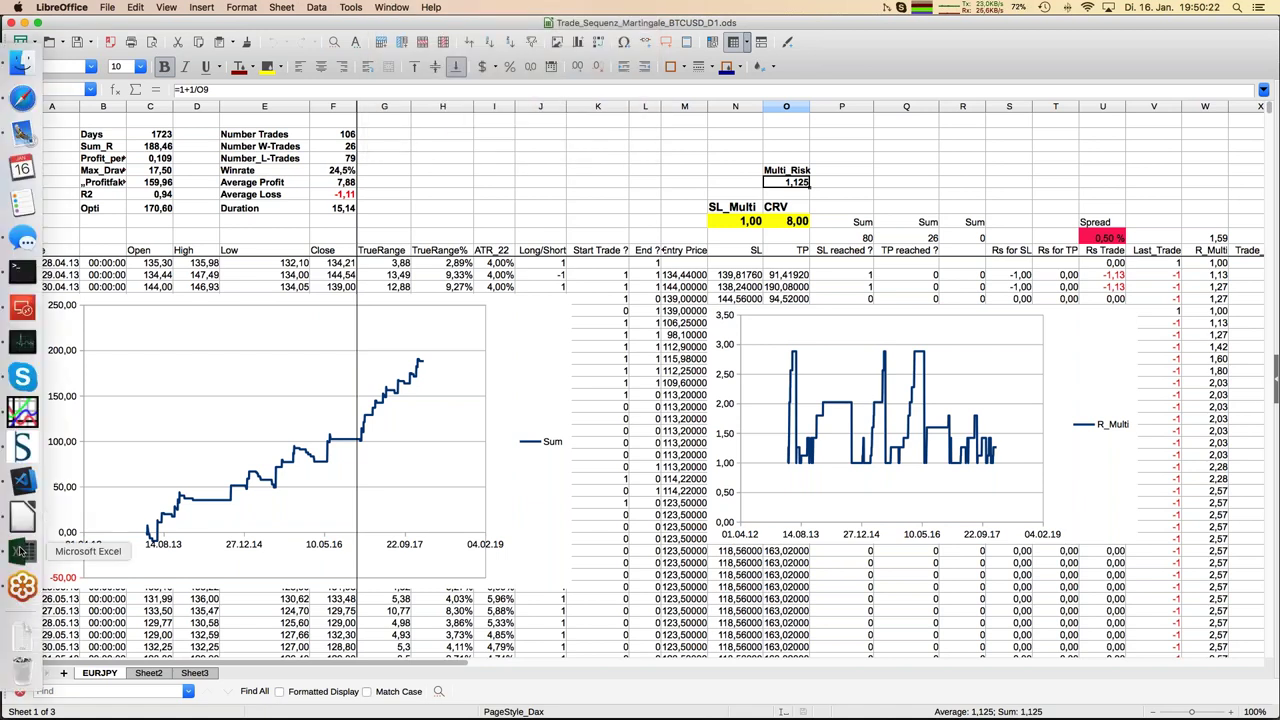
click(408, 7)
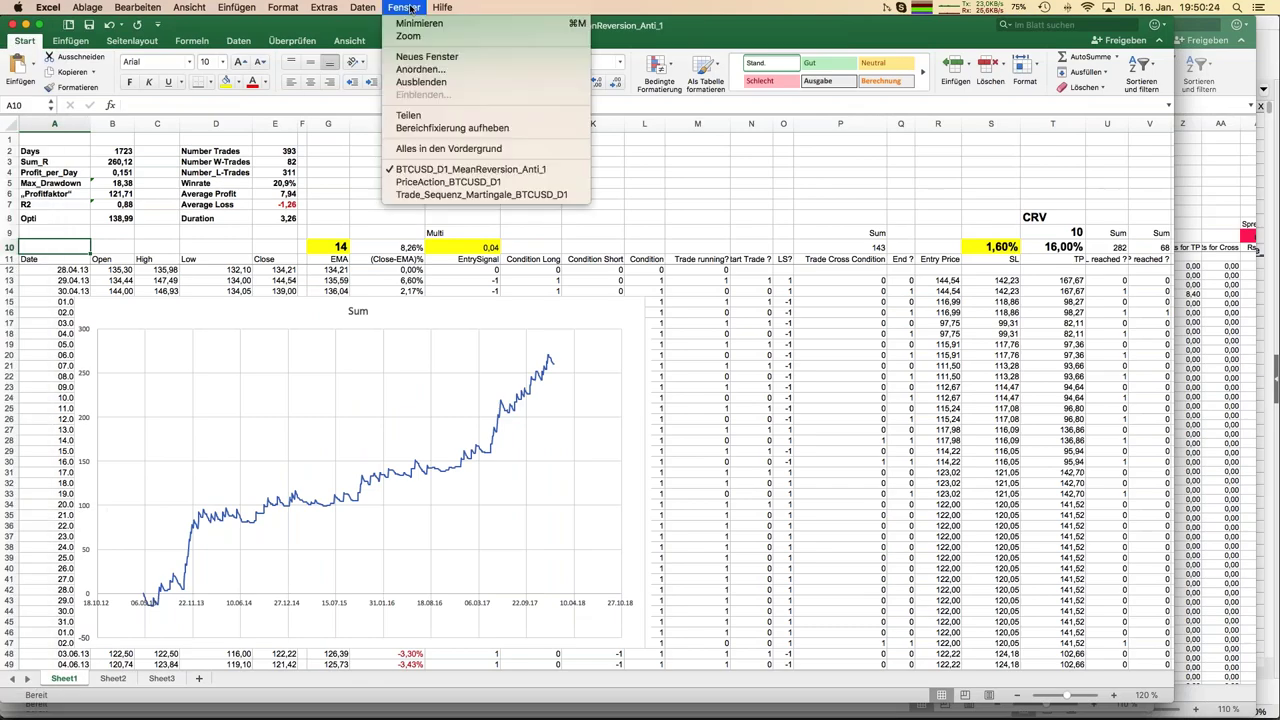
click(431, 195)
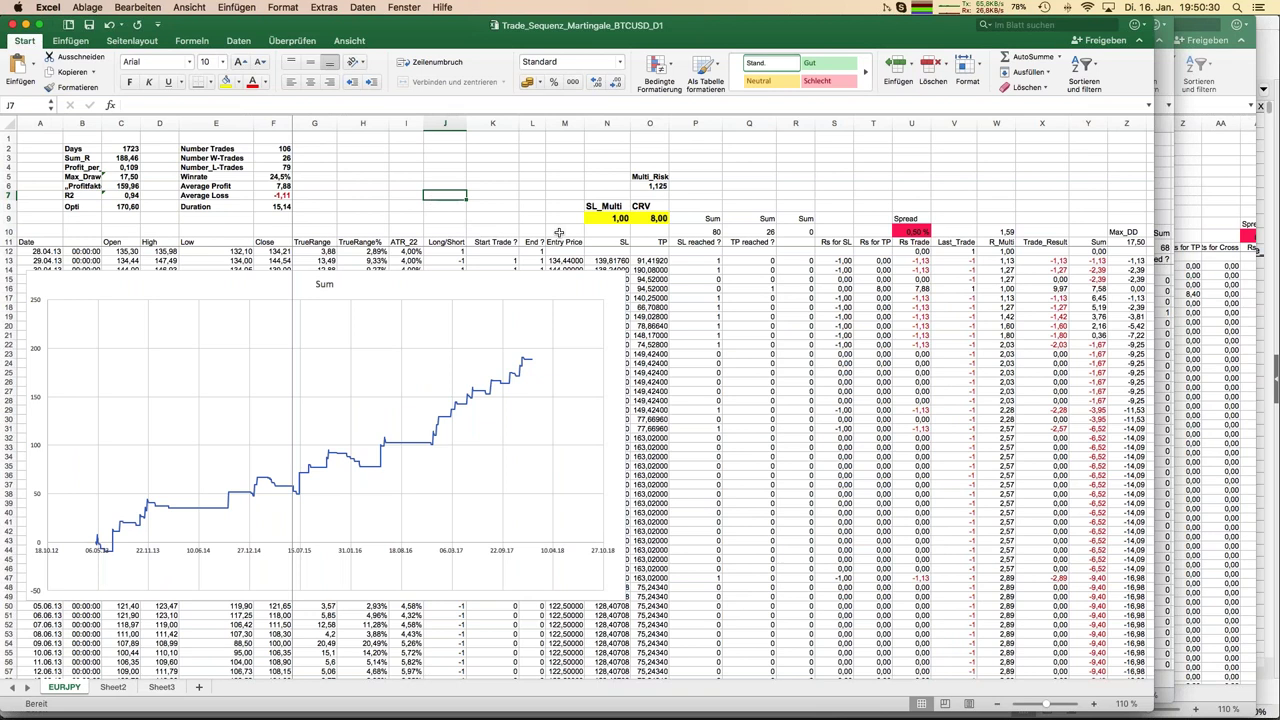
click(610, 220)
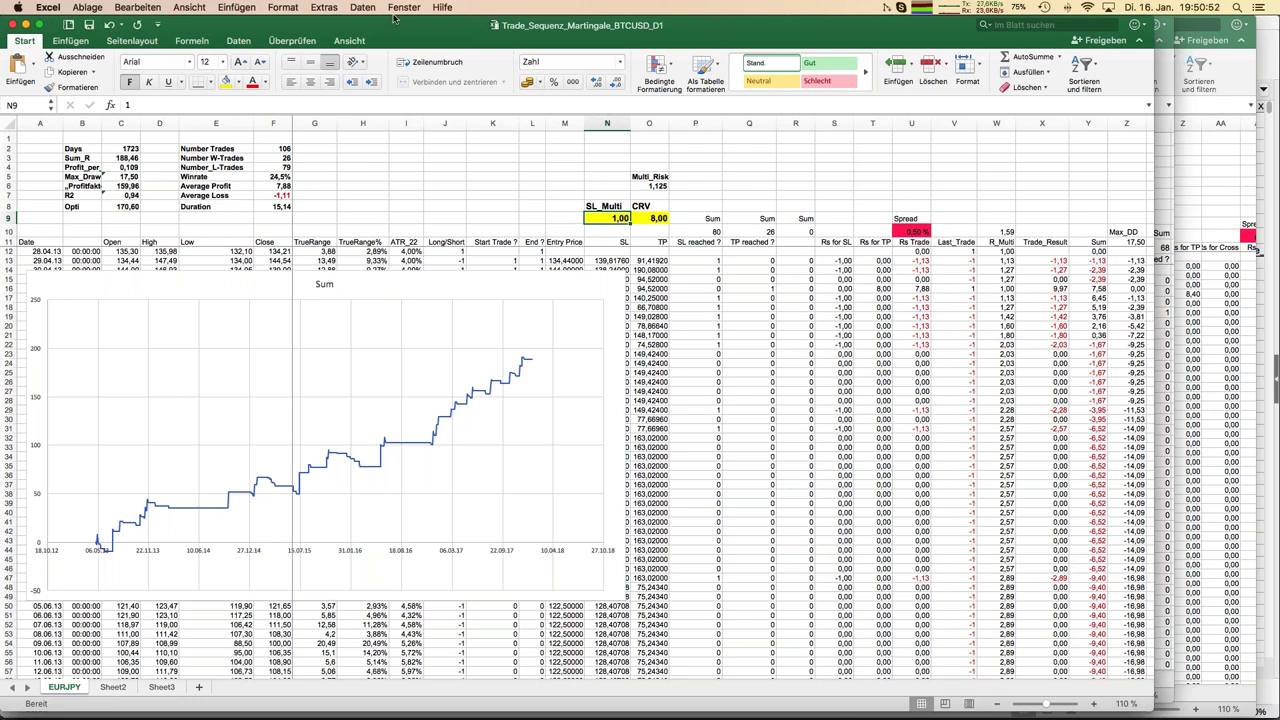
- Switch back to LibreOffice, show PriceAction_BTCUSD_D1.ods and examine its strategy parameters, trade columns and Sum chart
click(22, 518)
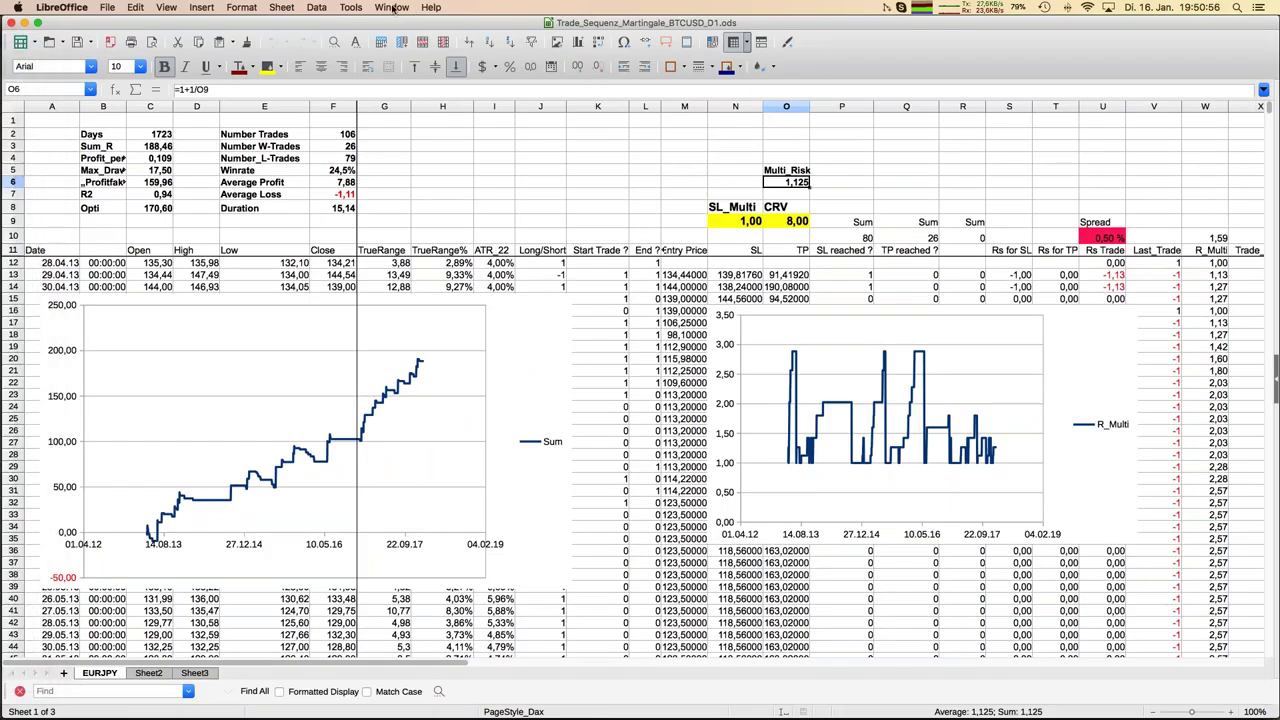
click(390, 8)
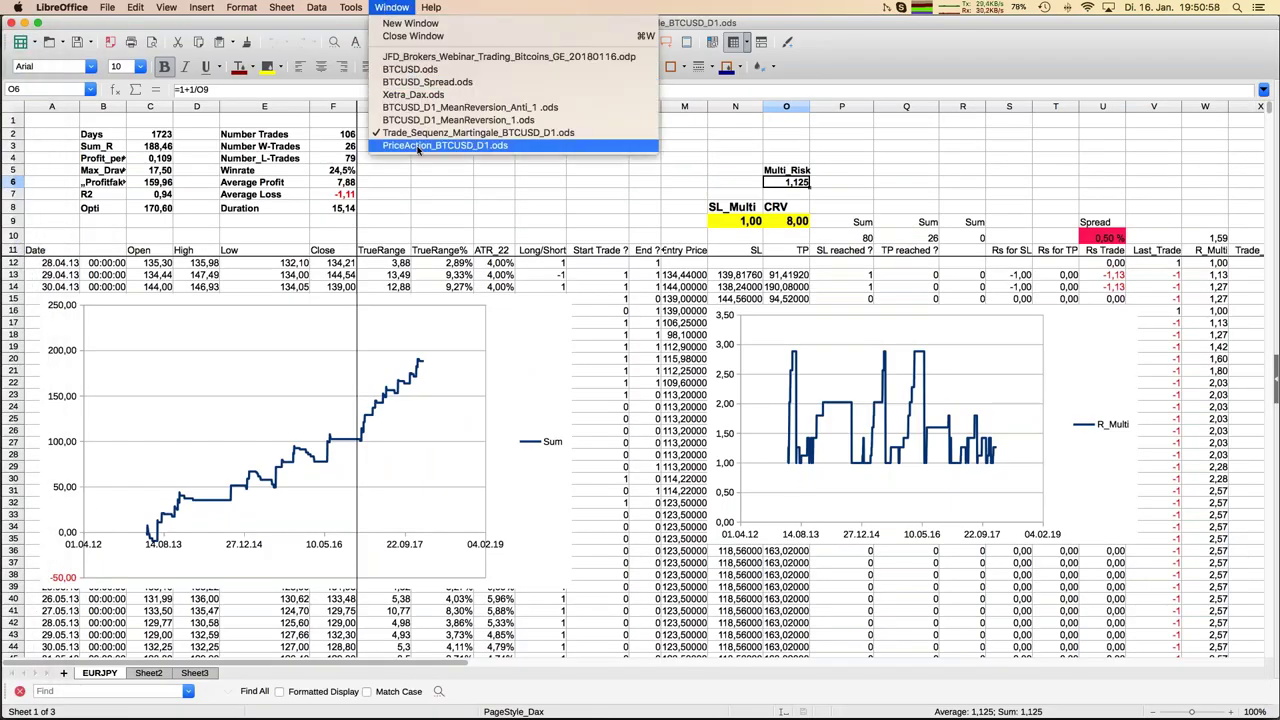
click(418, 146)
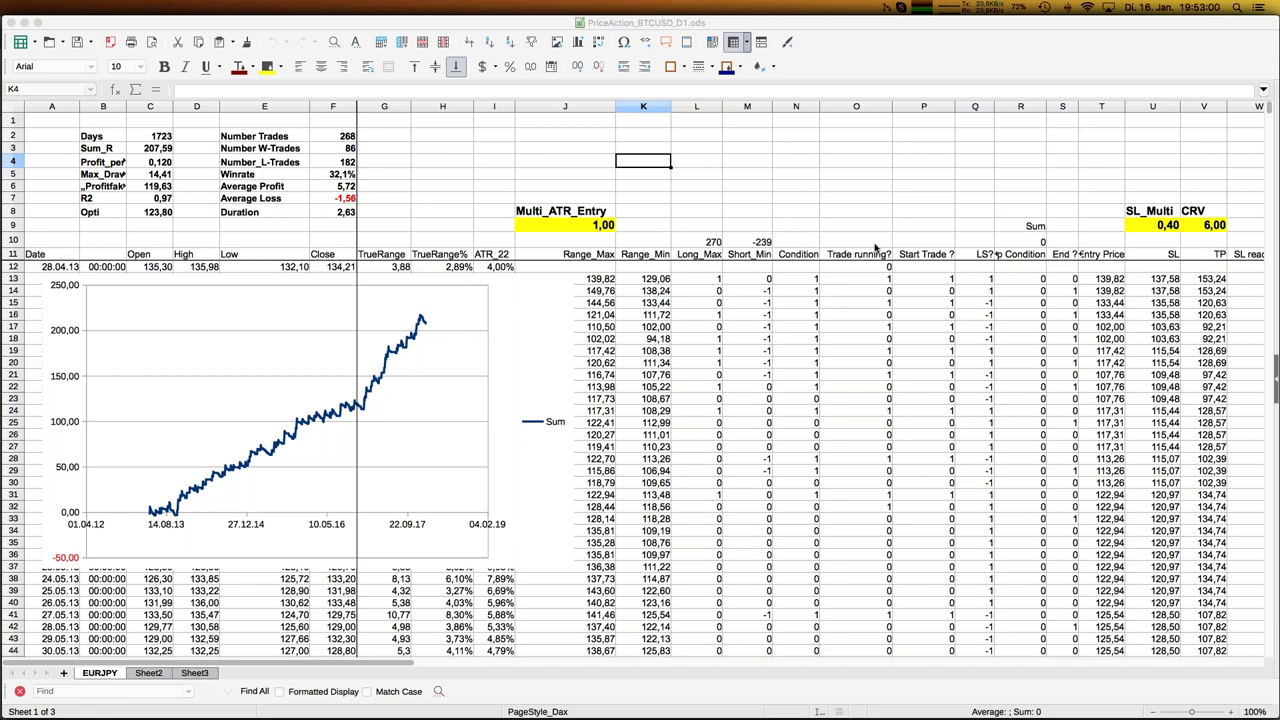
scroll(866, 247, right, 5)
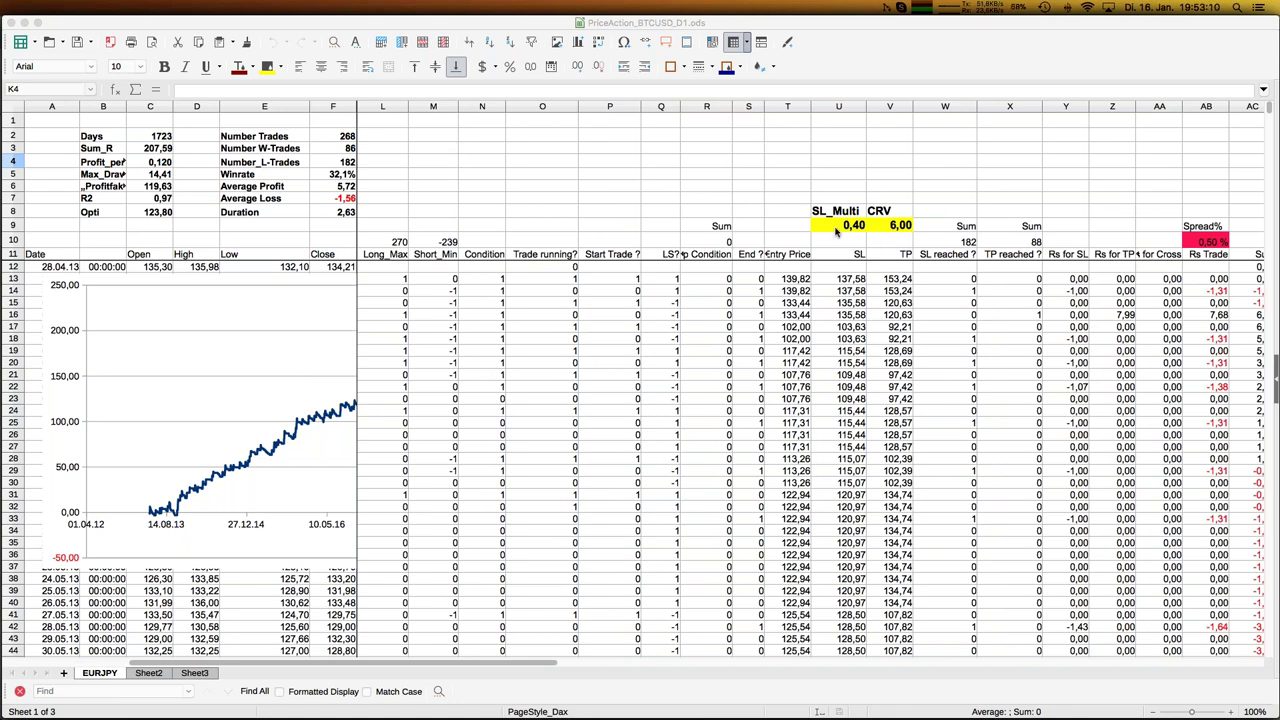
key(super+z)
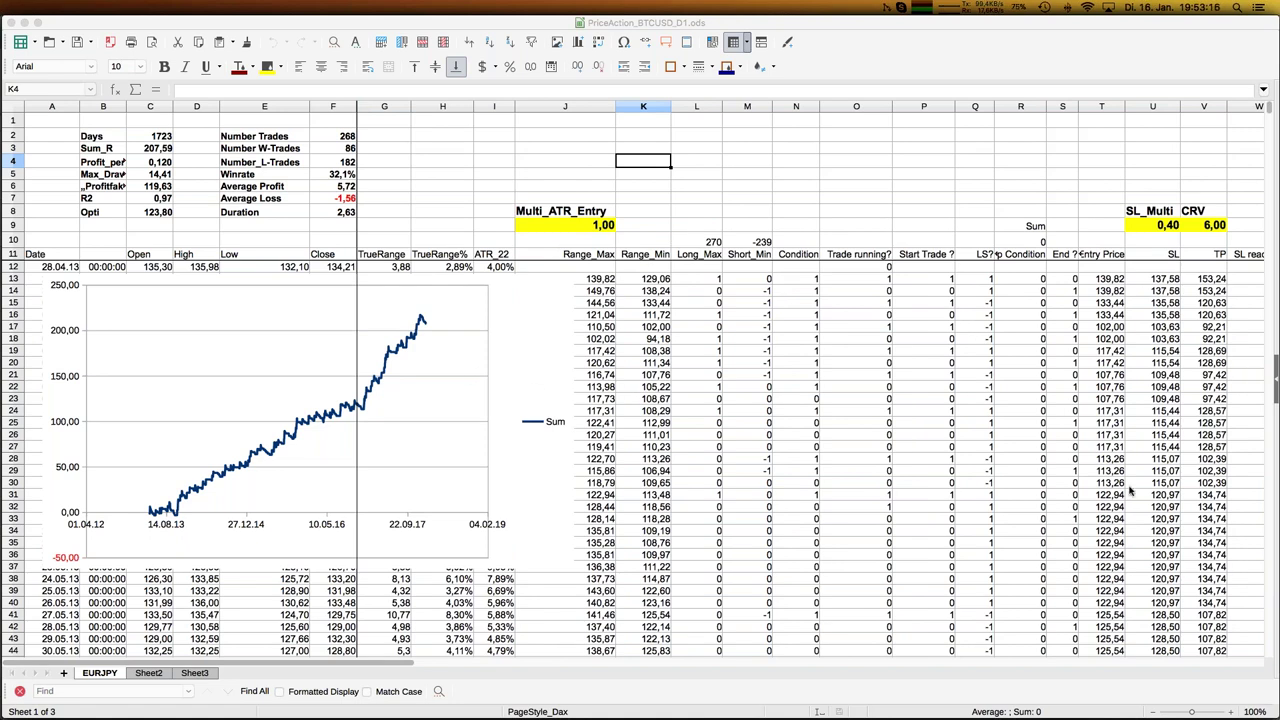
- Switch to Microsoft Excel, show the PriceAction_BTCUSD_D1 workbook and examine its strategy parameters and Sum chart
mouse_move(3, 355)
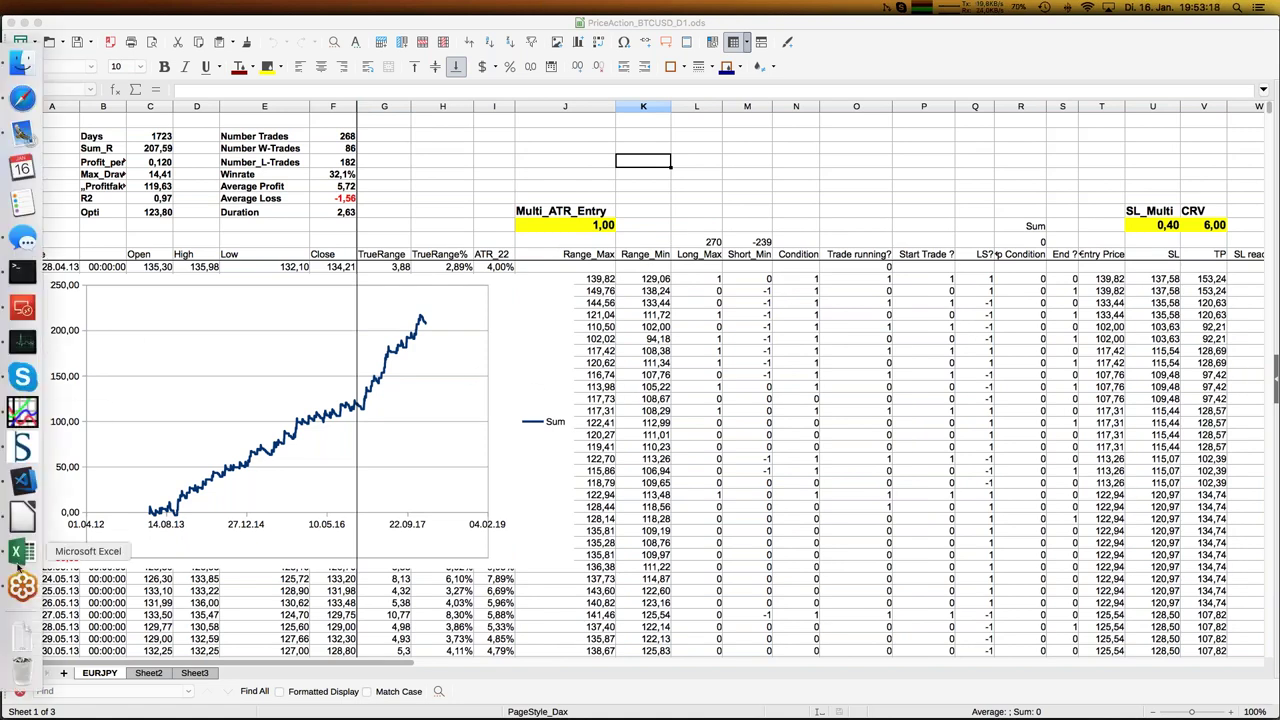
click(22, 551)
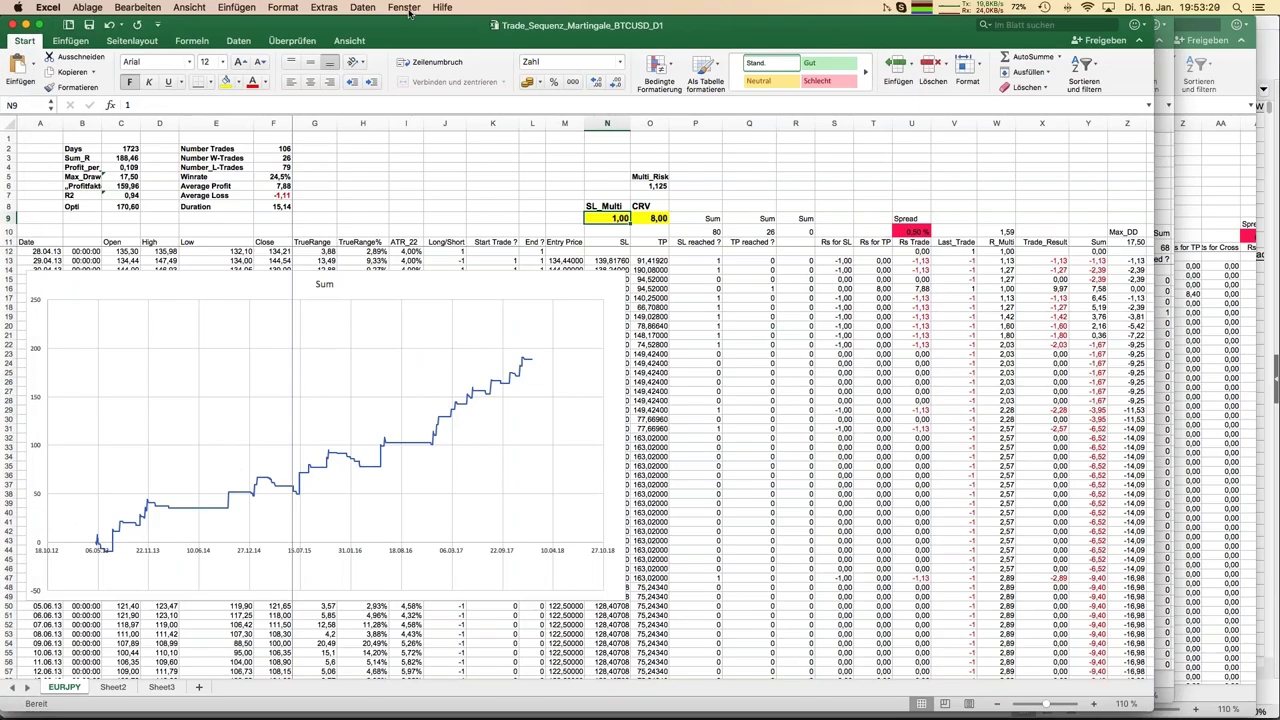
click(404, 7)
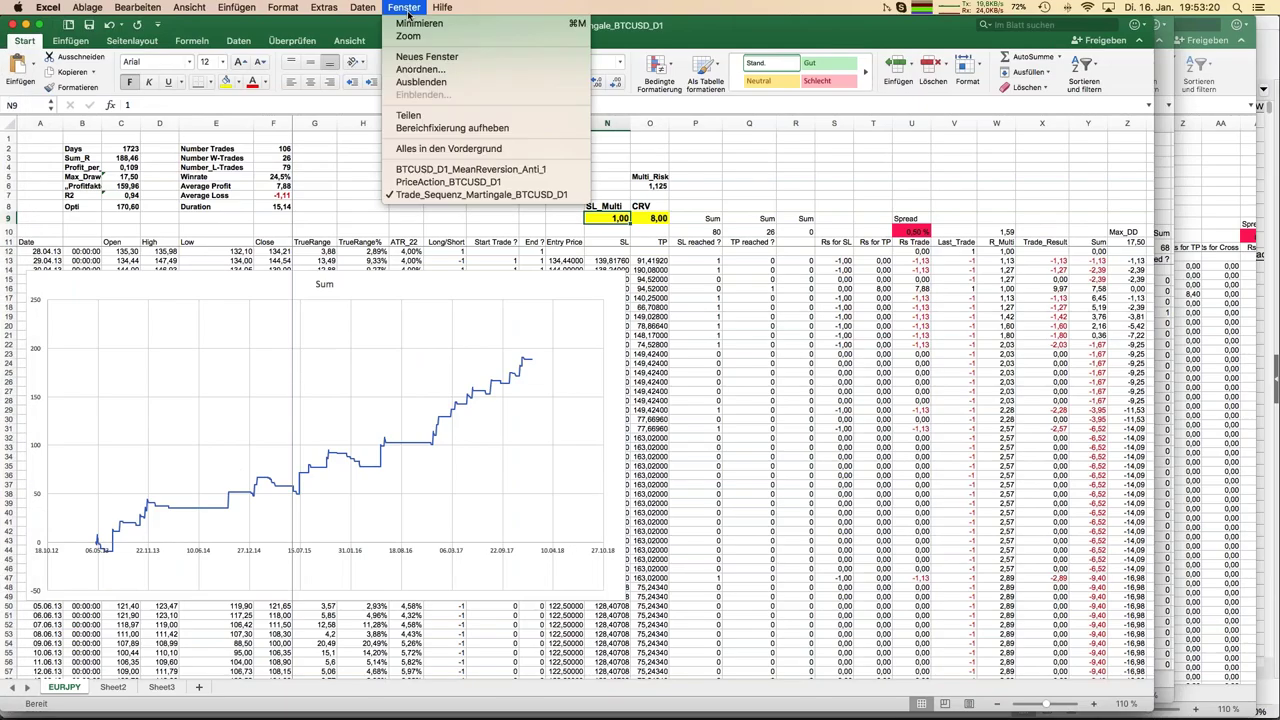
click(434, 184)
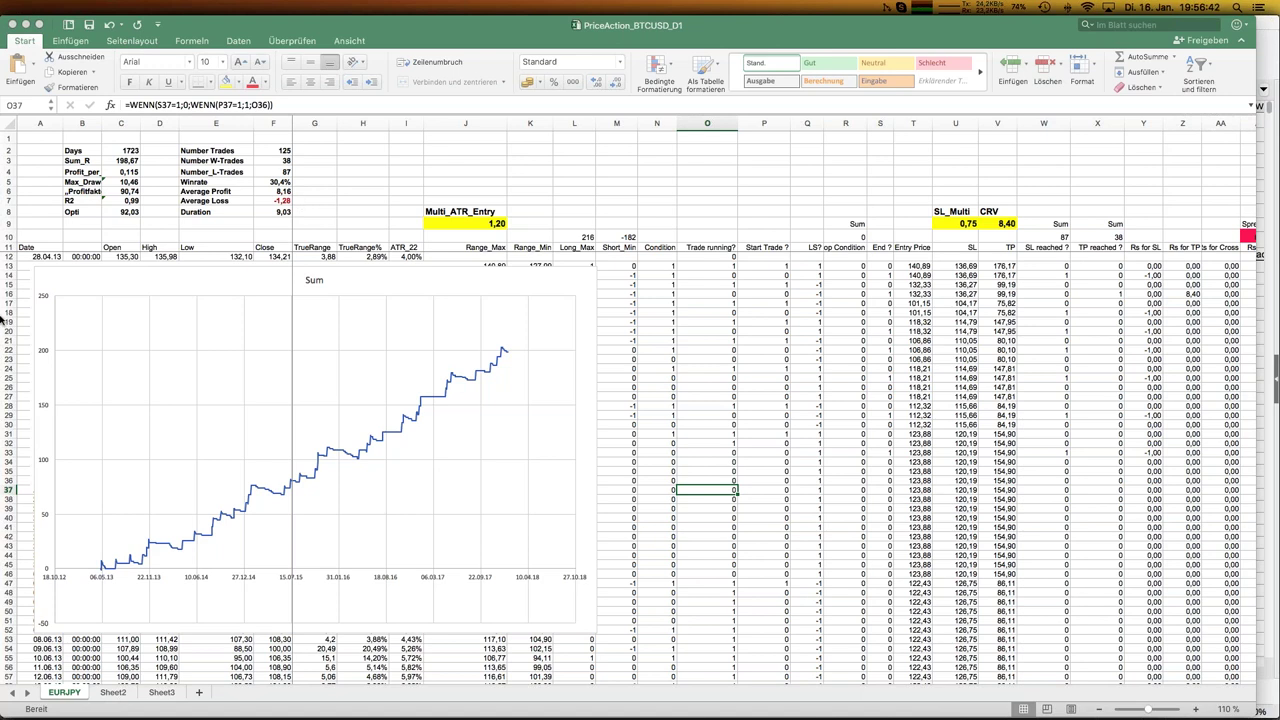
- Switch back to LibreOffice, show the JFD_Brokers_Webinar_Trading_Bitcoins_GE_20180116.odp presentation and advance to the "In a nutshell ;)" summary slide
mouse_move(20, 548)
click(22, 516)
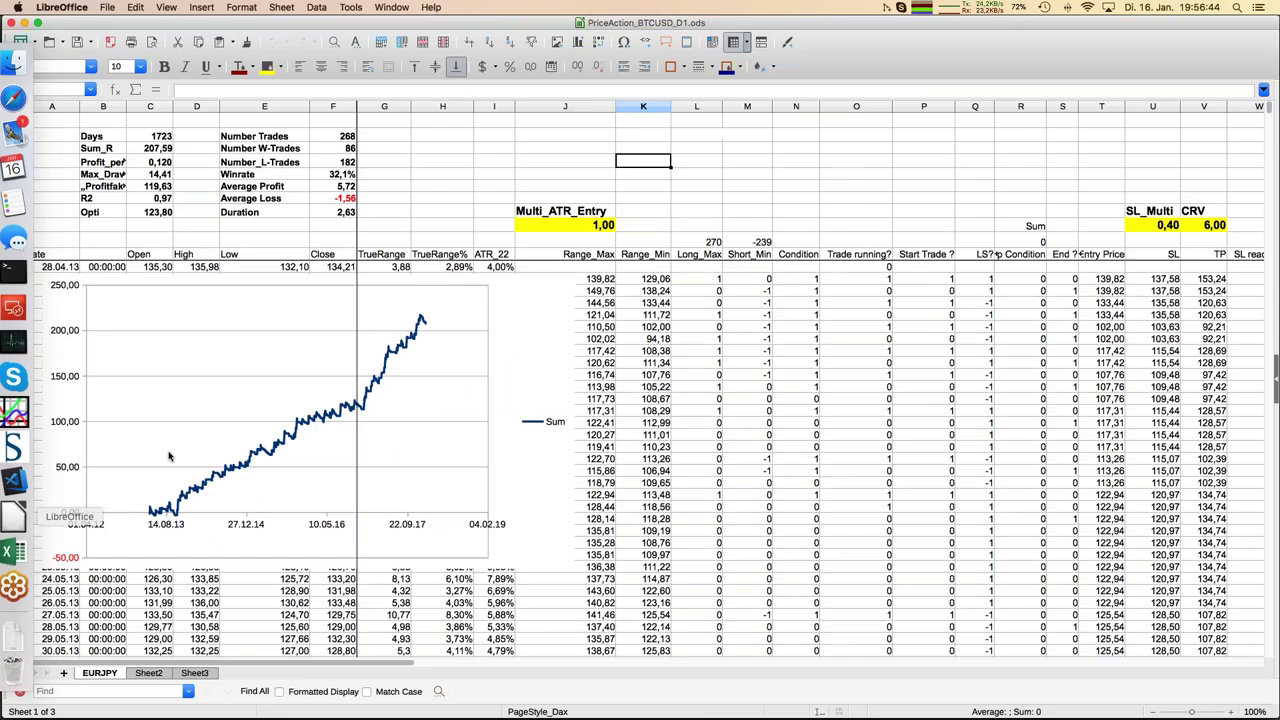
click(390, 7)
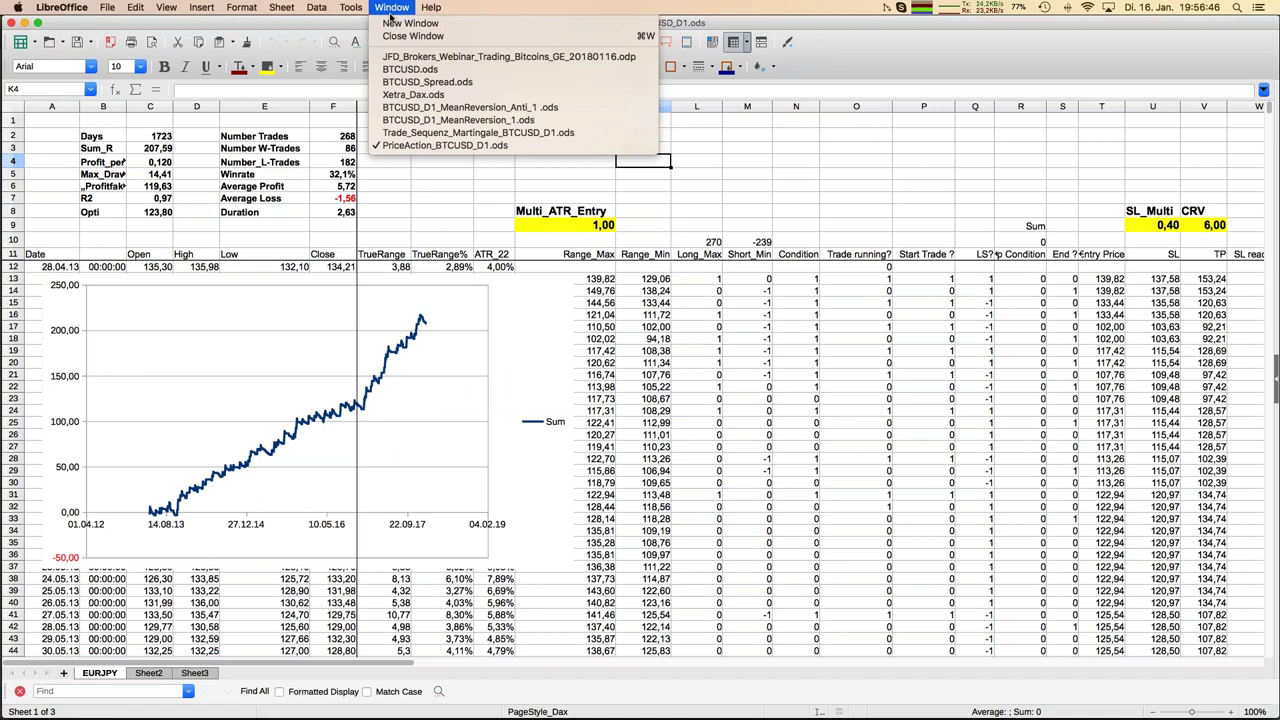
click(385, 57)
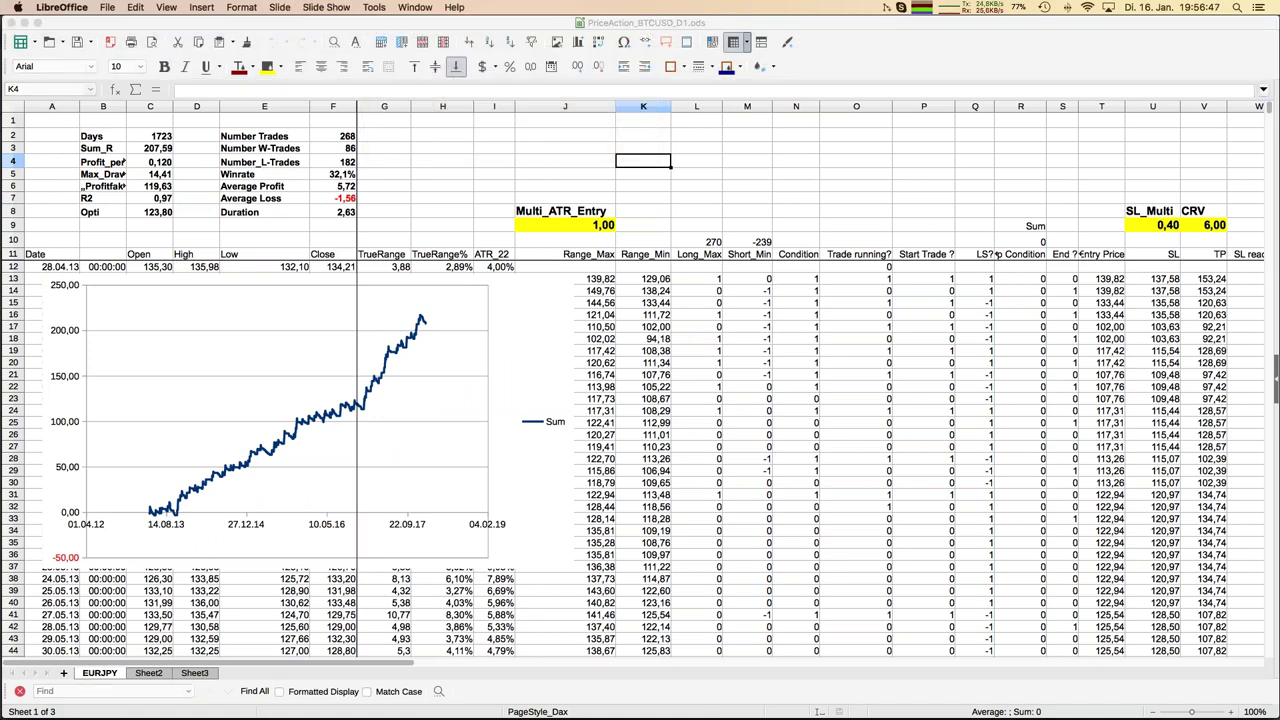
key(Page_Down)
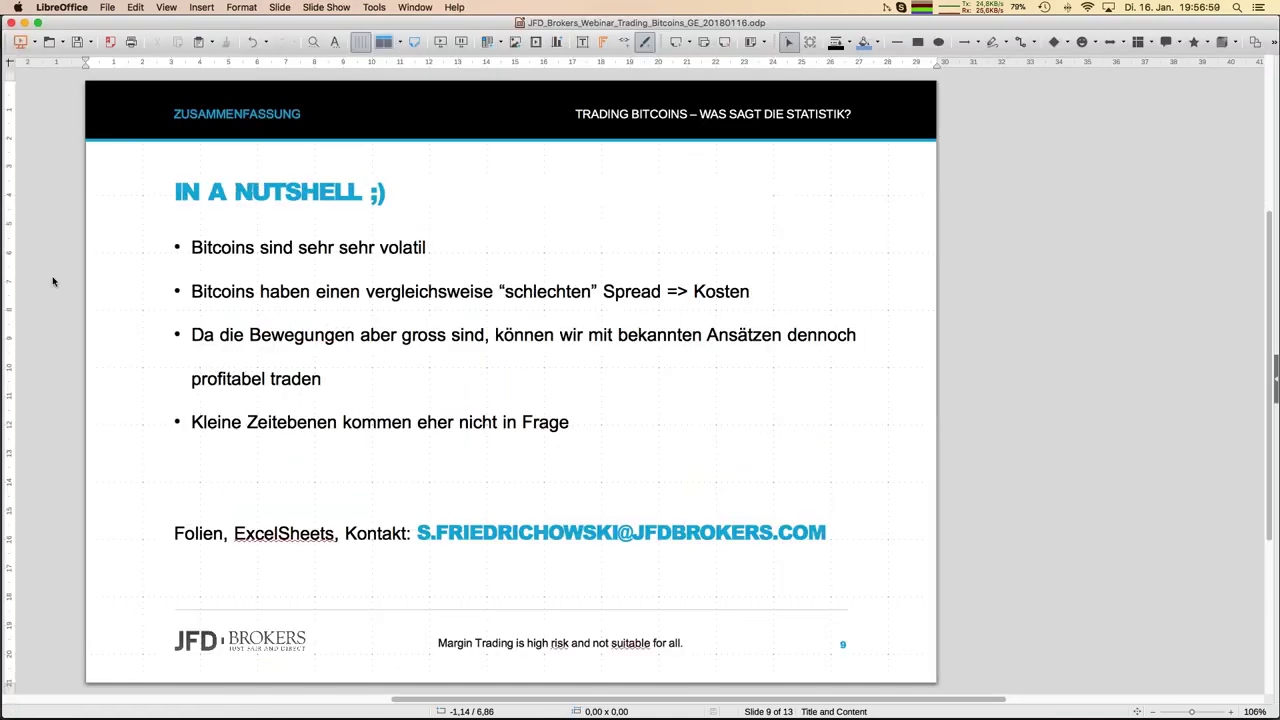